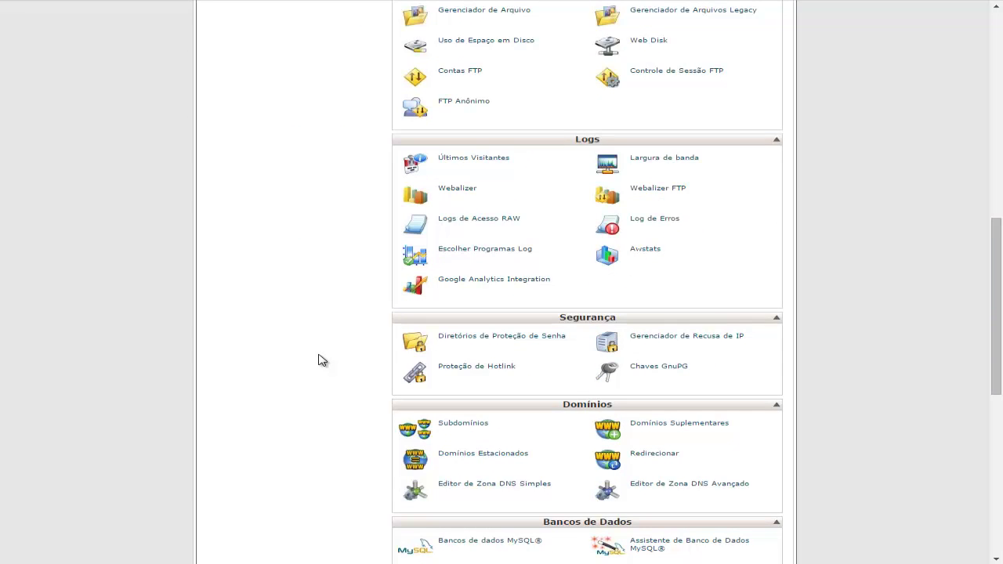
# - Open the Bancos de dados MySQL® page from the cPanel home
pyautogui.scroll(15, 317, 359)
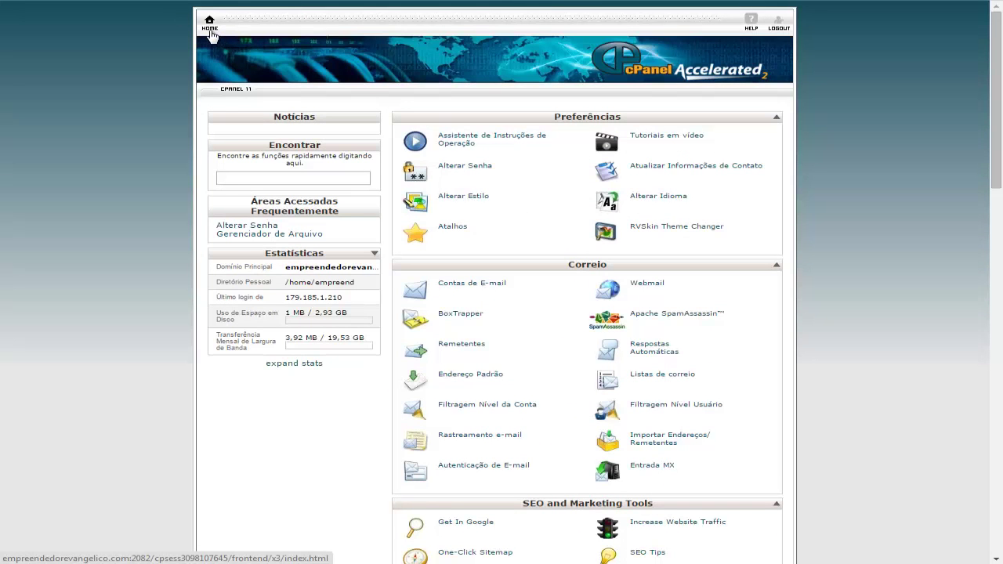
pyautogui.scroll(-3, 811, 203)
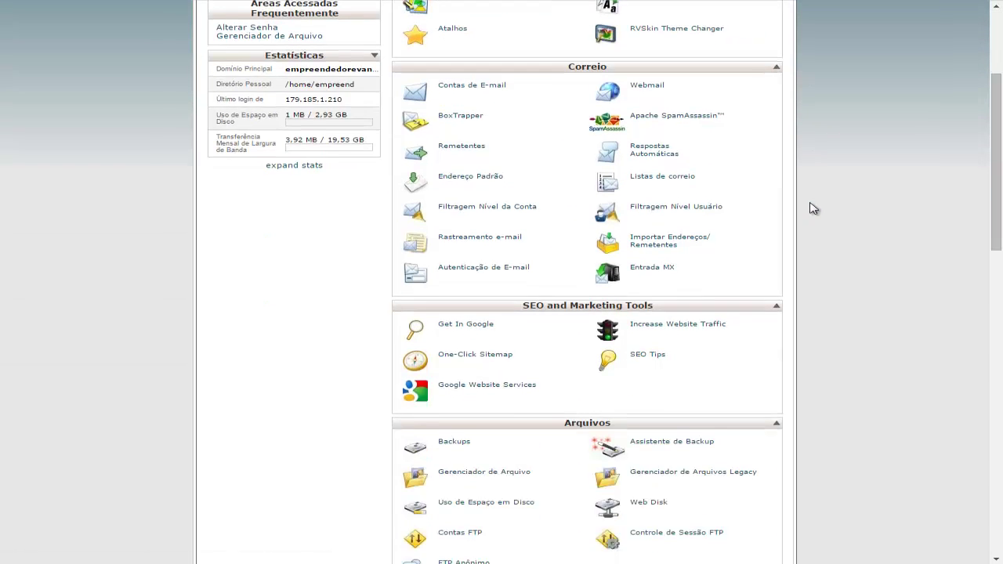
pyautogui.scroll(-5, 811, 208)
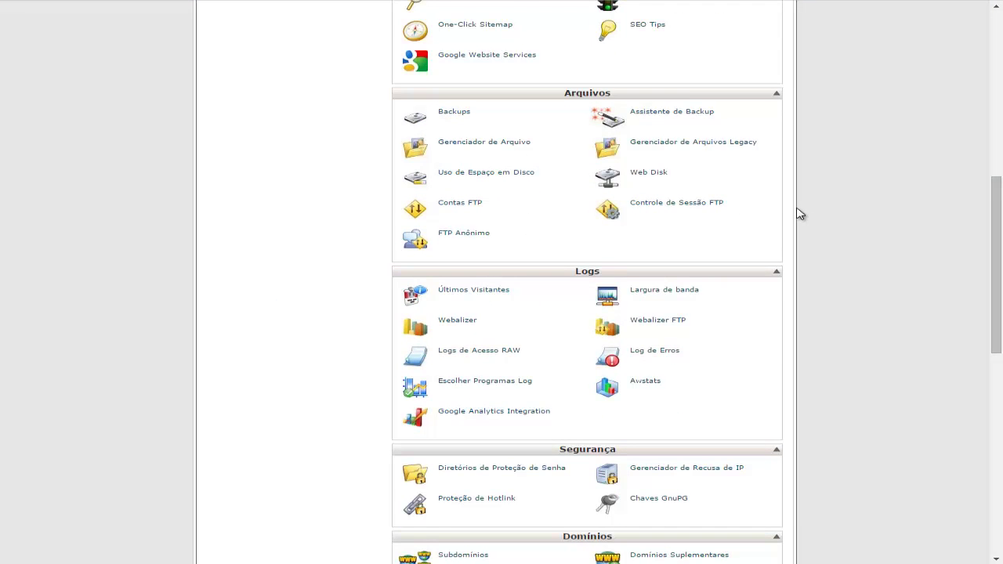
pyautogui.scroll(-4, 799, 213)
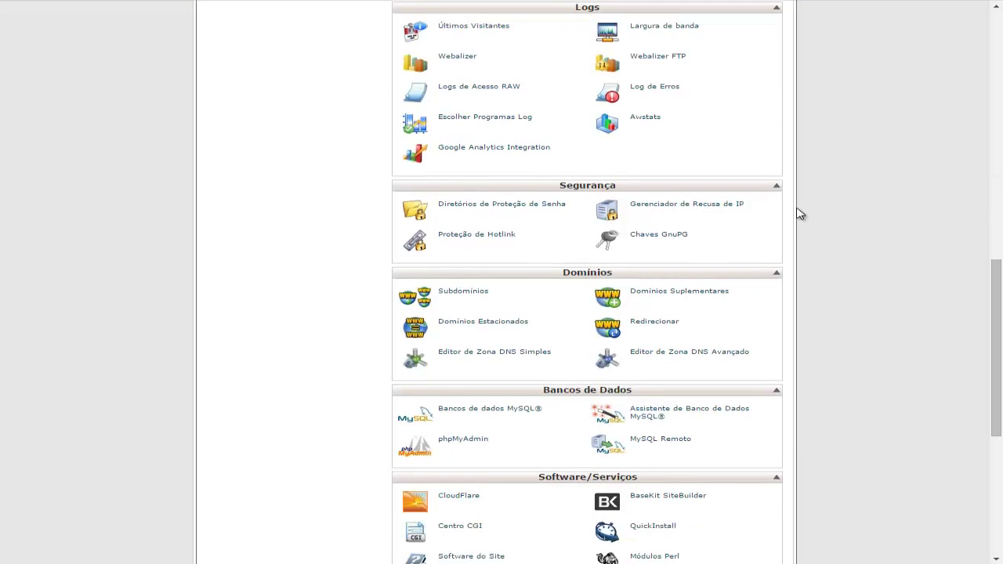
pyautogui.scroll(-1, 799, 213)
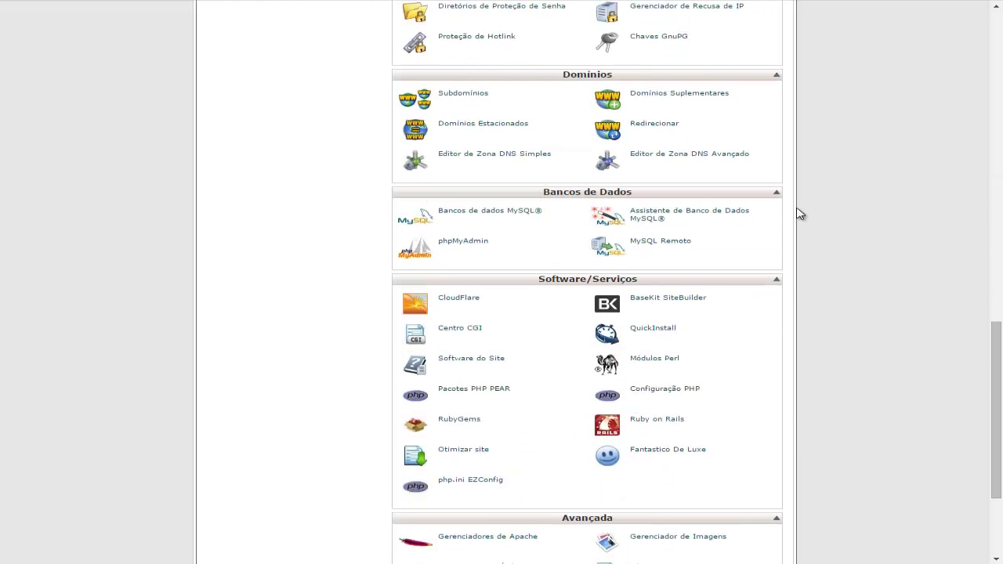
pyautogui.click(443, 217)
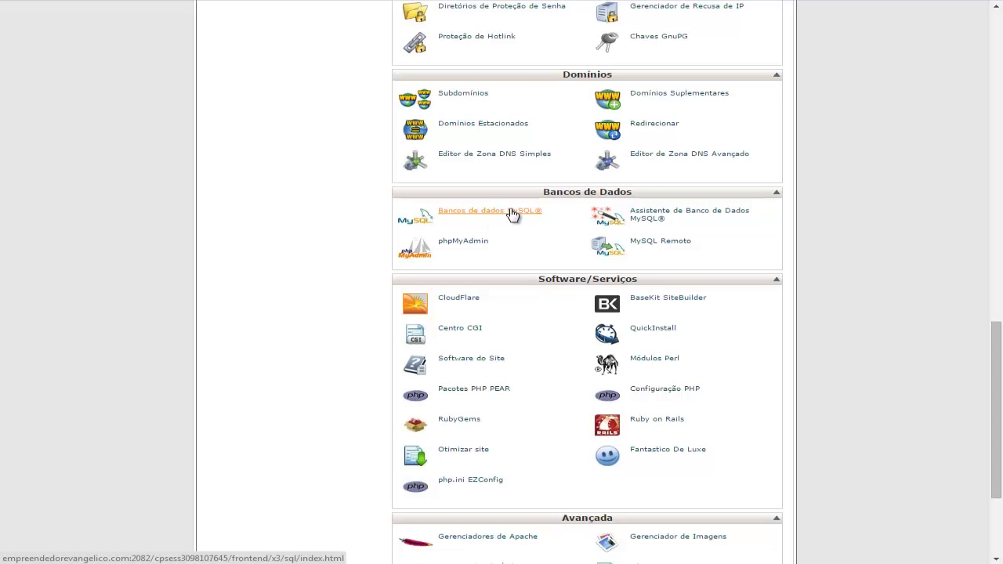
pyautogui.click(456, 215)
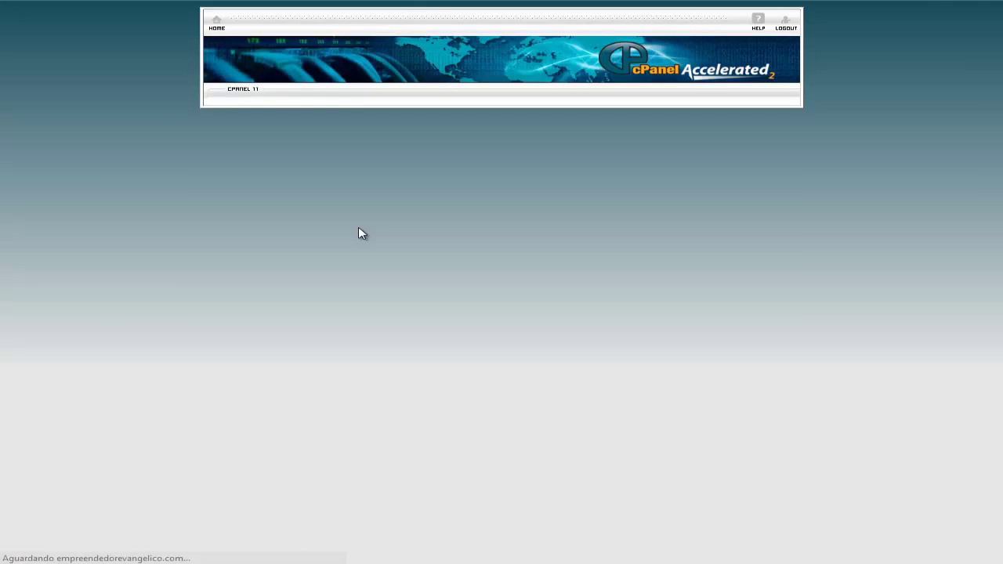
pyautogui.scroll(-2, 360, 227)
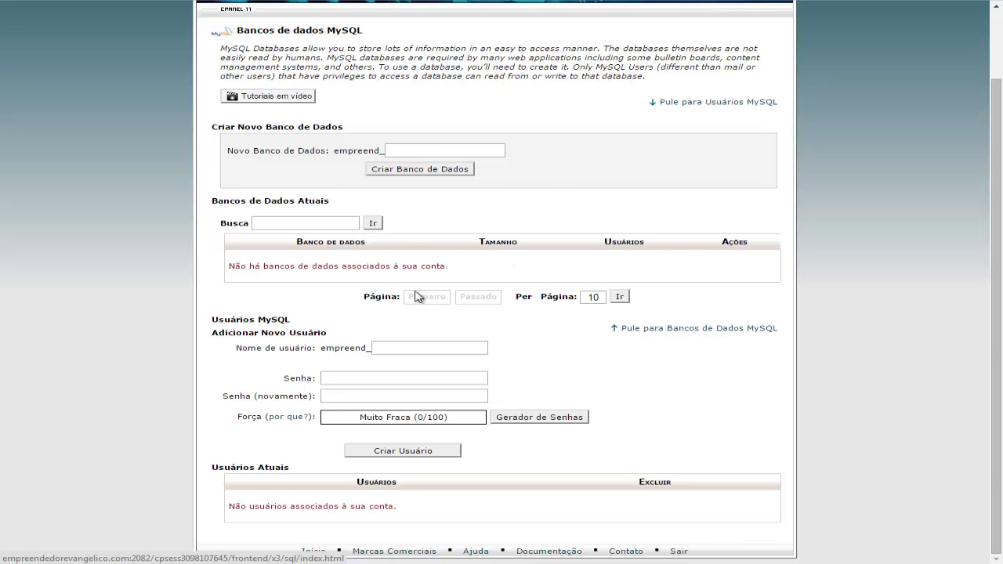
# - Create database empreend_empreend by pasting 'empreend' as the Novo Banco de Dados name
pyautogui.click(409, 150)
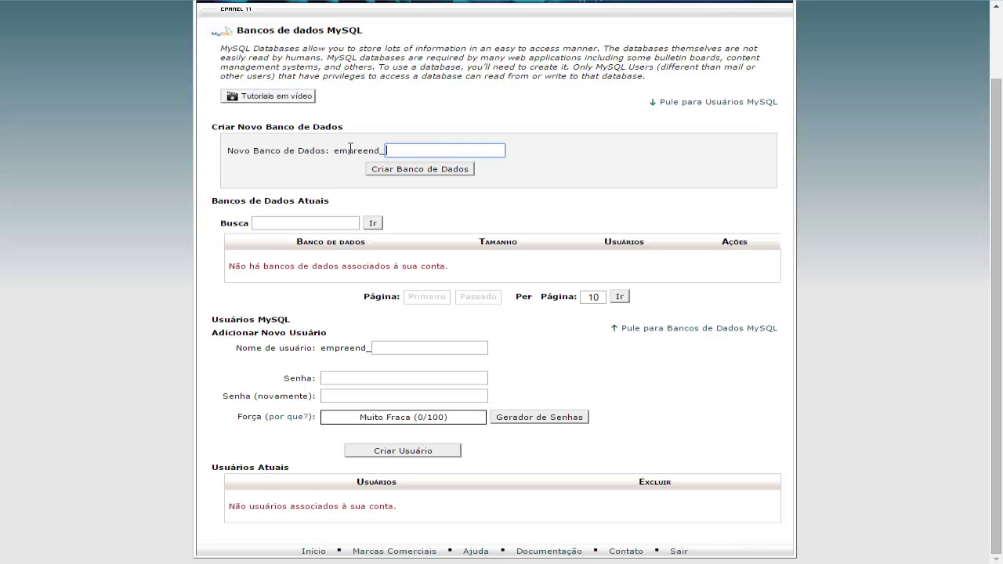
pyautogui.moveTo(334, 152); pyautogui.dragTo(381, 151)
pyautogui.rightClick(382, 149)
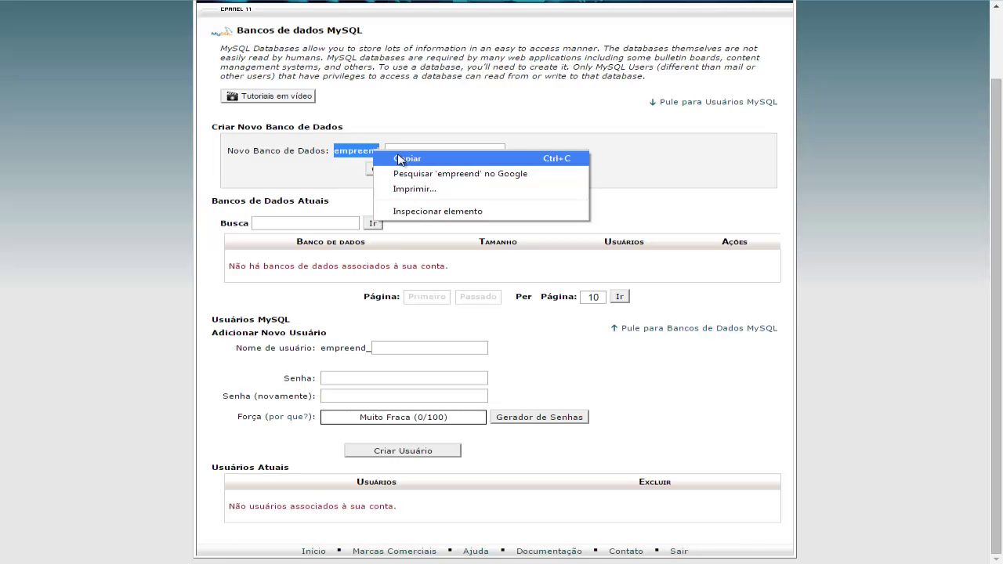
pyautogui.click(405, 154)
pyautogui.click(401, 151)
pyautogui.rightClick(401, 151)
pyautogui.click(475, 229)
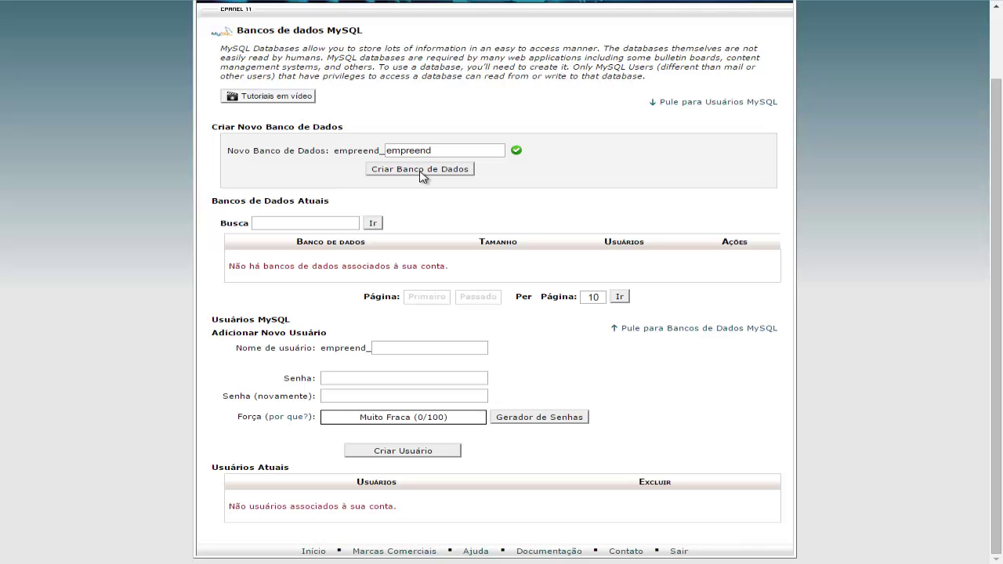
pyautogui.click(421, 176)
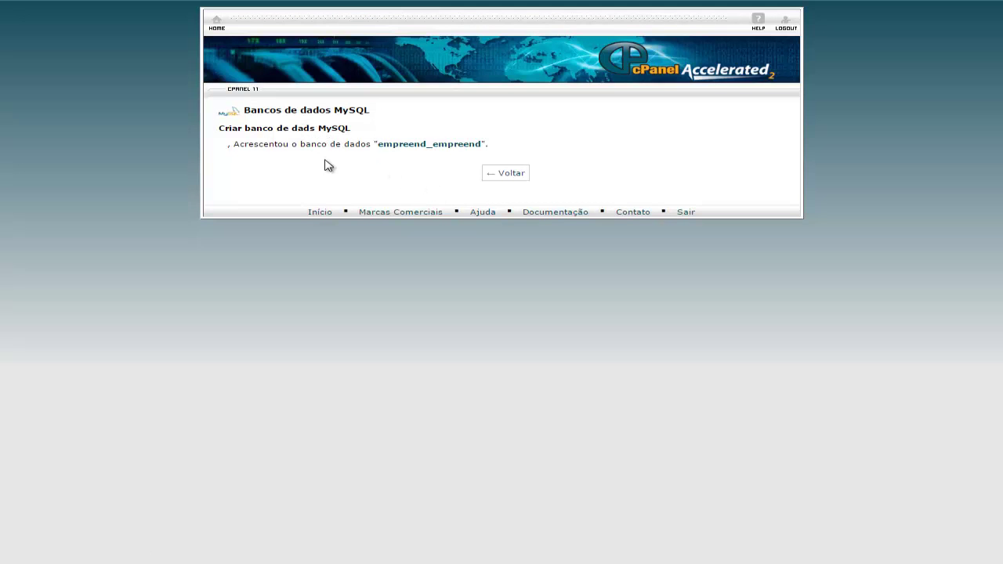
# - Return to the MySQL Databases page and scroll to Adicionar Novo Usuário
pyautogui.click(510, 174)
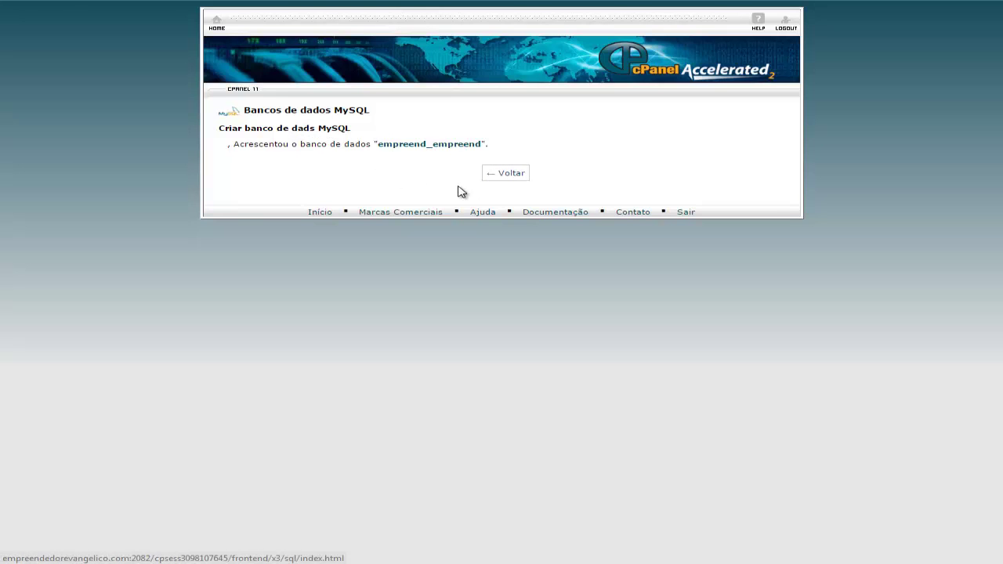
pyautogui.scroll(-3, 552, 235)
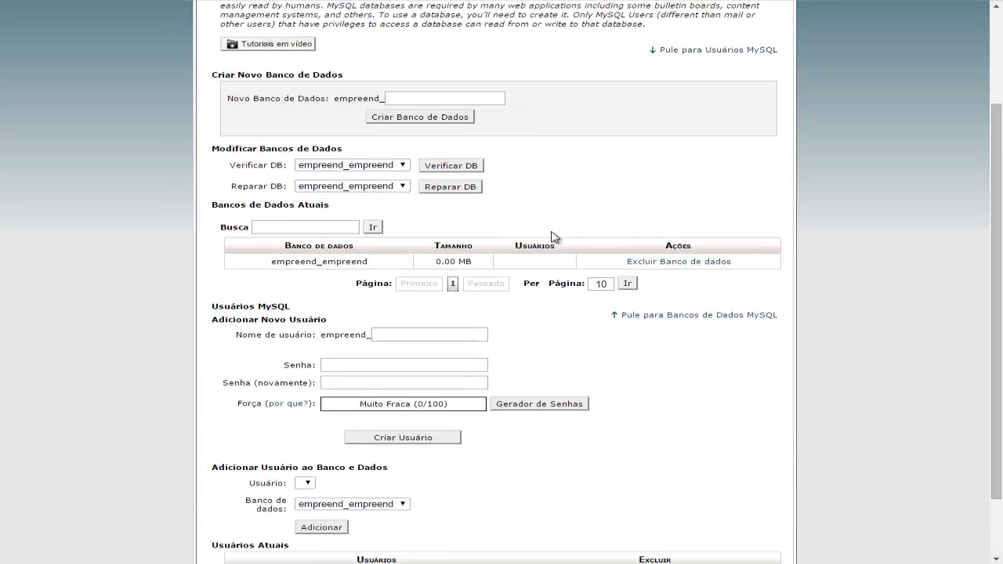
pyautogui.scroll(-1, 560, 245)
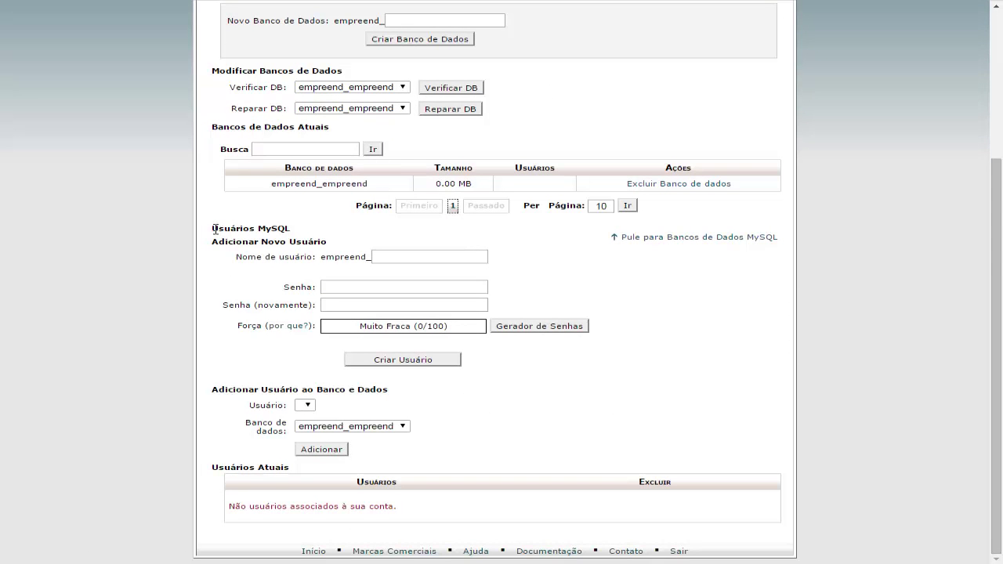
pyautogui.moveTo(214, 228); pyautogui.dragTo(289, 237)
# - Enter 'evang' as the new MySQL username, forming empreend_evang
pyautogui.click(385, 258)
pyautogui.rightClick(386, 257)
pyautogui.click(436, 328)
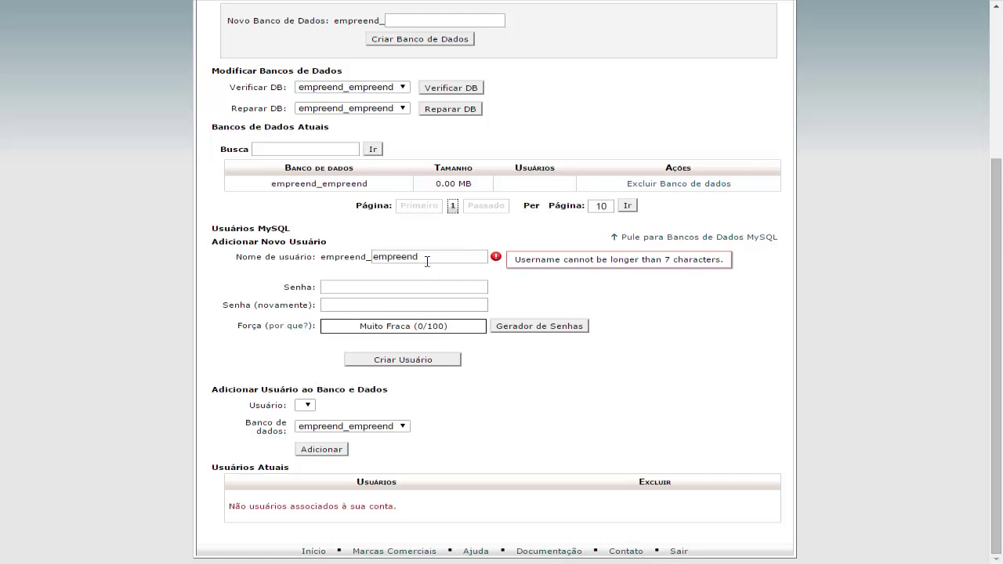
pyautogui.click(426, 258)
pyautogui.press('BackSpace')
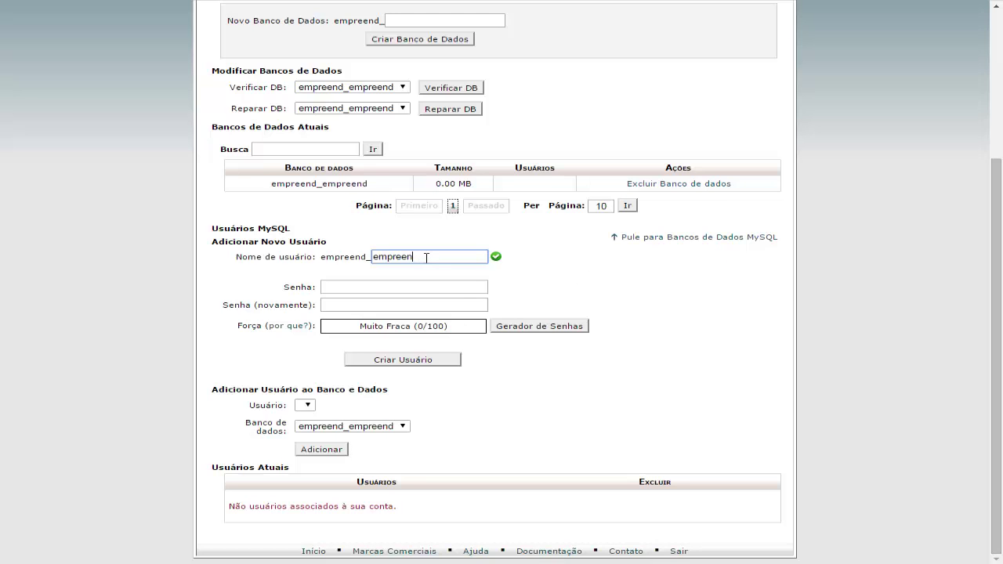
pyautogui.click(510, 275)
pyautogui.doubleClick(403, 256)
pyautogui.write('evang')
pyautogui.click(545, 276)
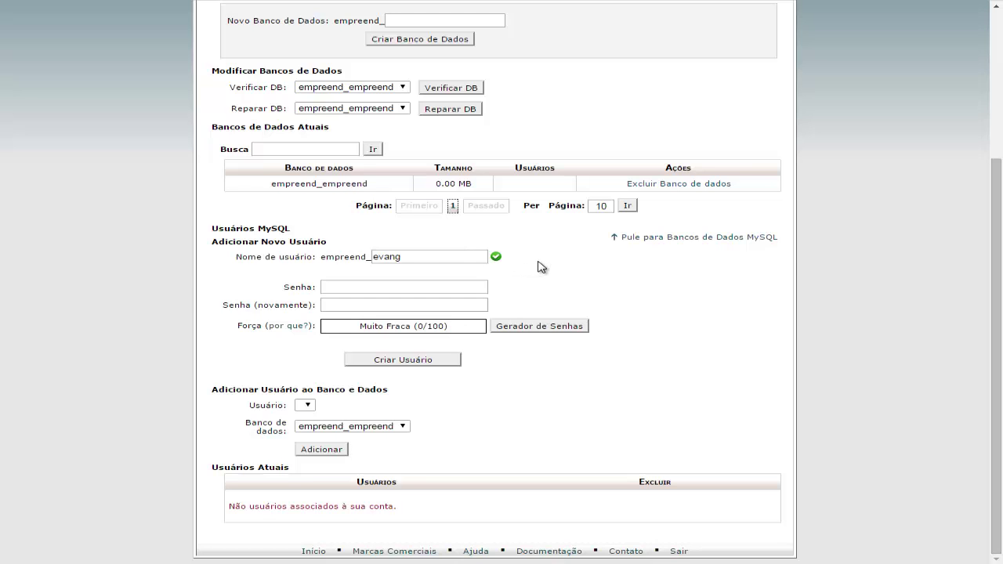
# - Enter the new MySQL user's password in the Senha field
pyautogui.click(347, 286)
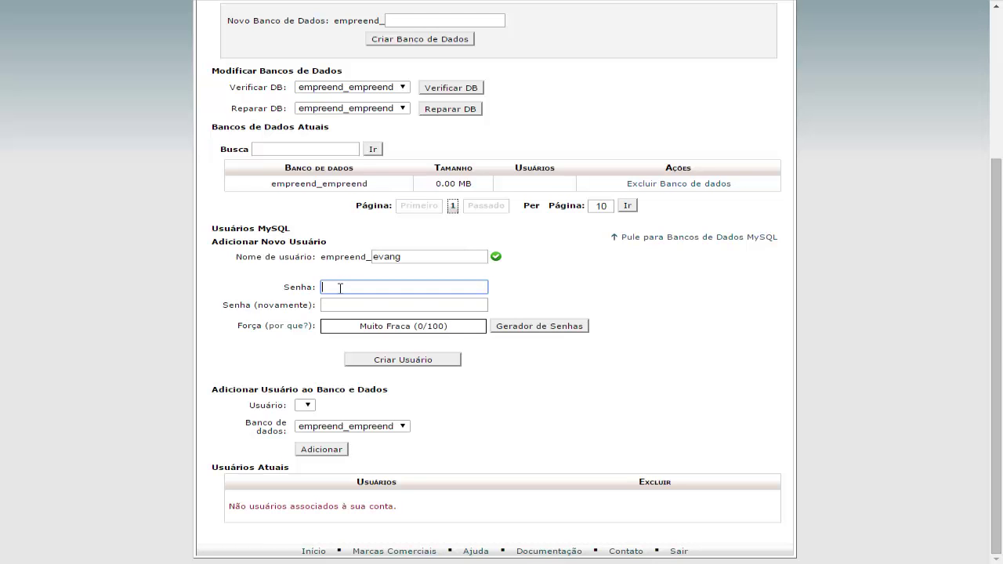
pyautogui.rightClick(340, 287)
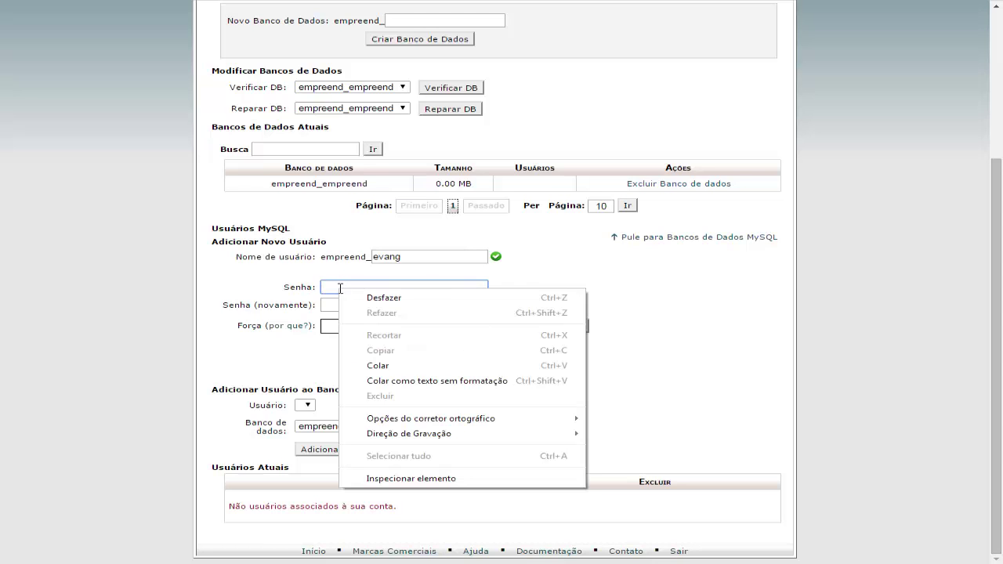
pyautogui.click(386, 365)
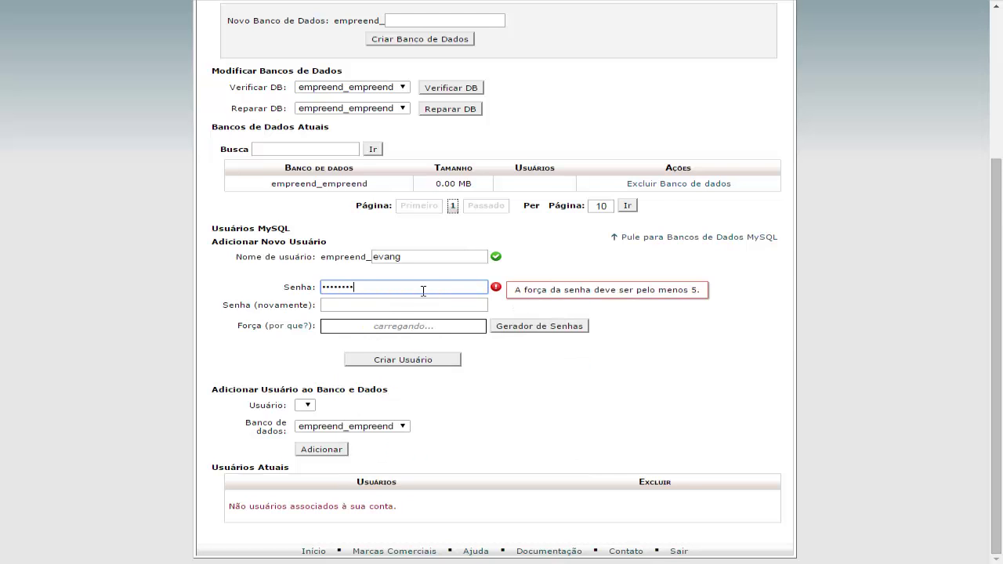
pyautogui.click(371, 304)
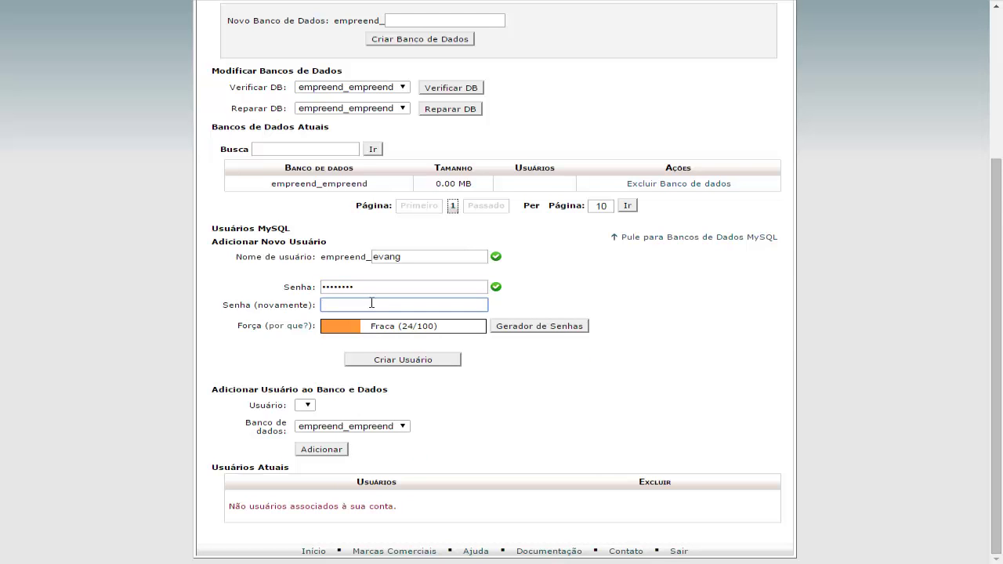
pyautogui.doubleClick(369, 287)
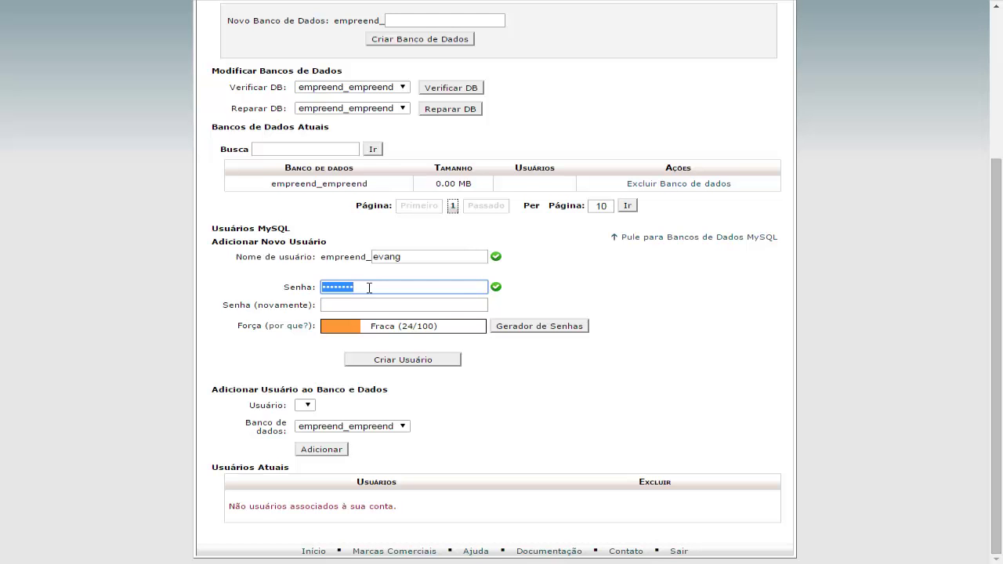
pyautogui.write('••')
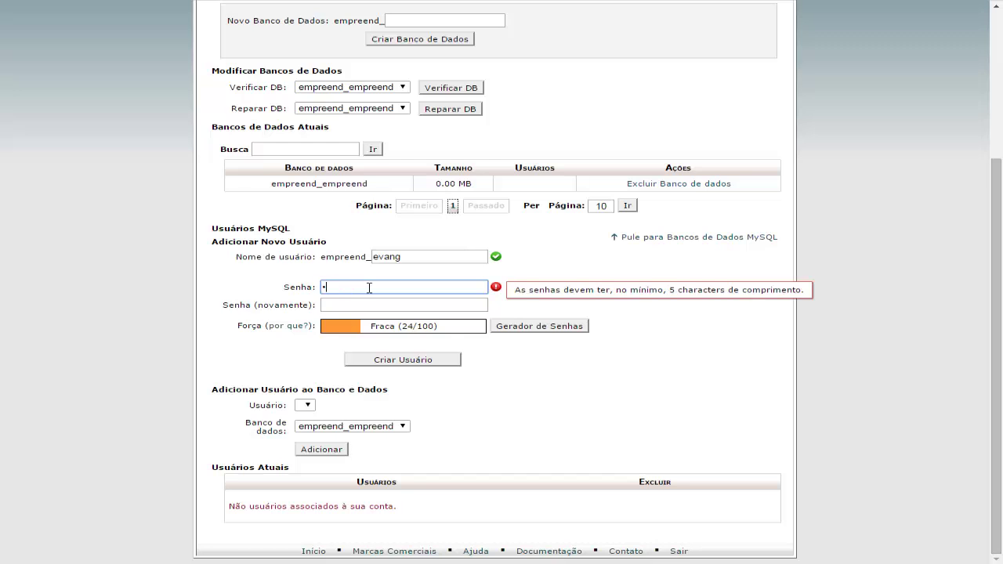
pyautogui.write('•••')
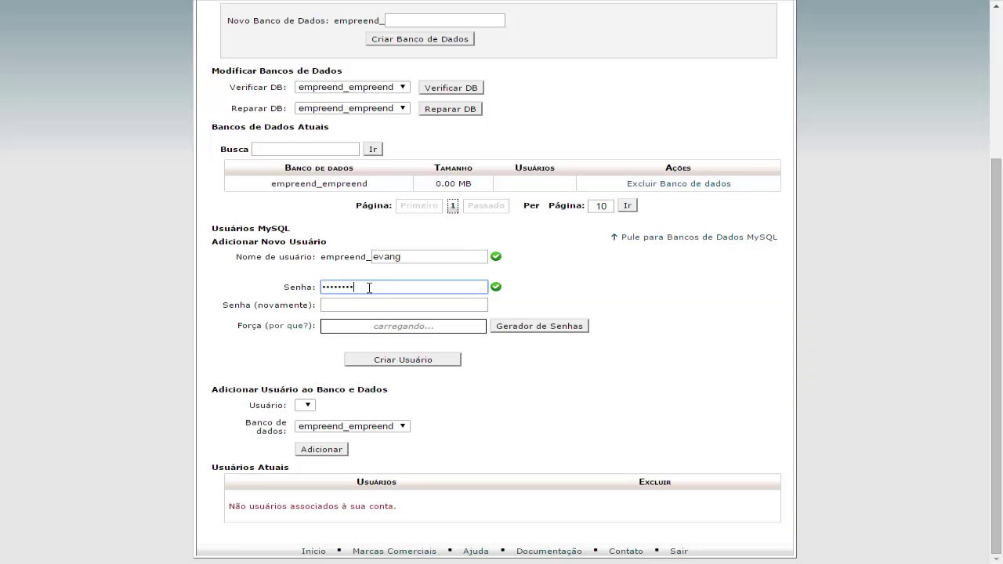
# - Repeat the password in Senha (novamente) so strength reads OK (48/100)
pyautogui.click(364, 305)
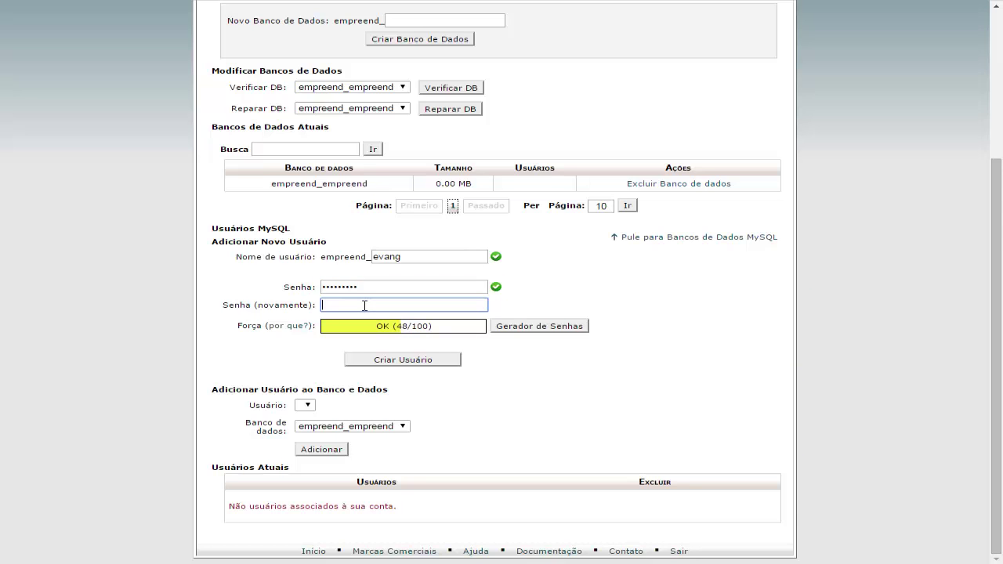
pyautogui.write('•')
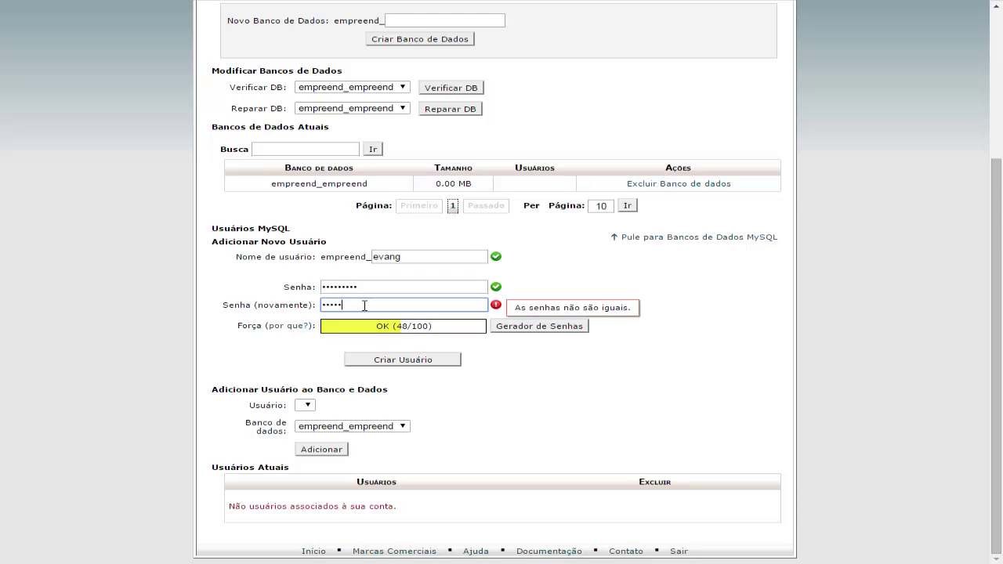
pyautogui.write('••••••••')
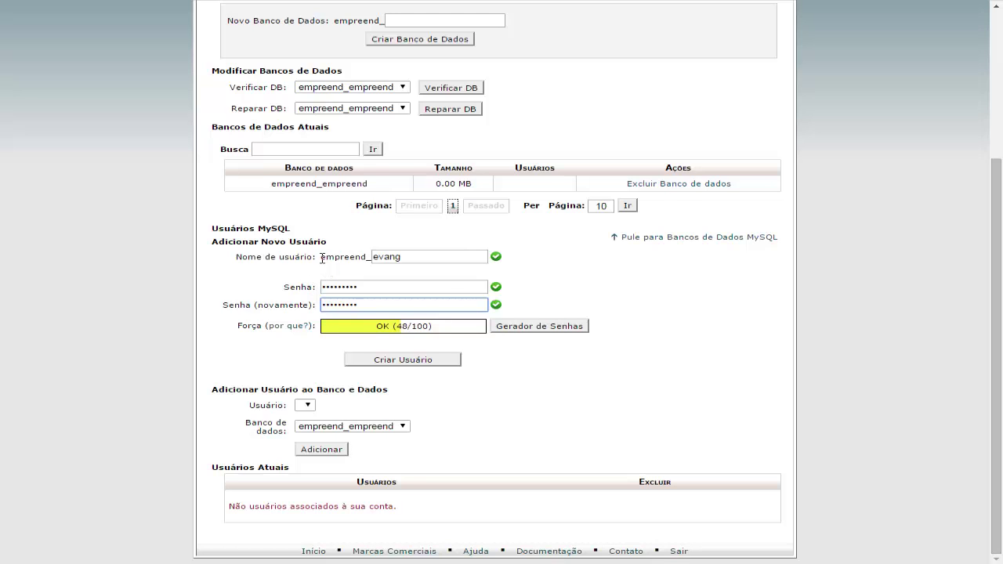
pyautogui.moveTo(323, 259); pyautogui.dragTo(377, 257)
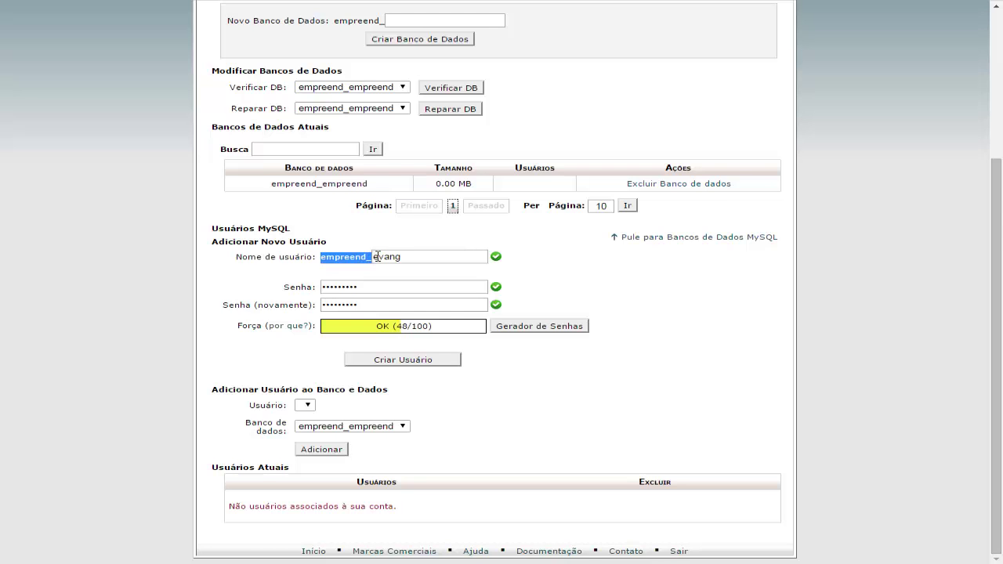
pyautogui.click(339, 276)
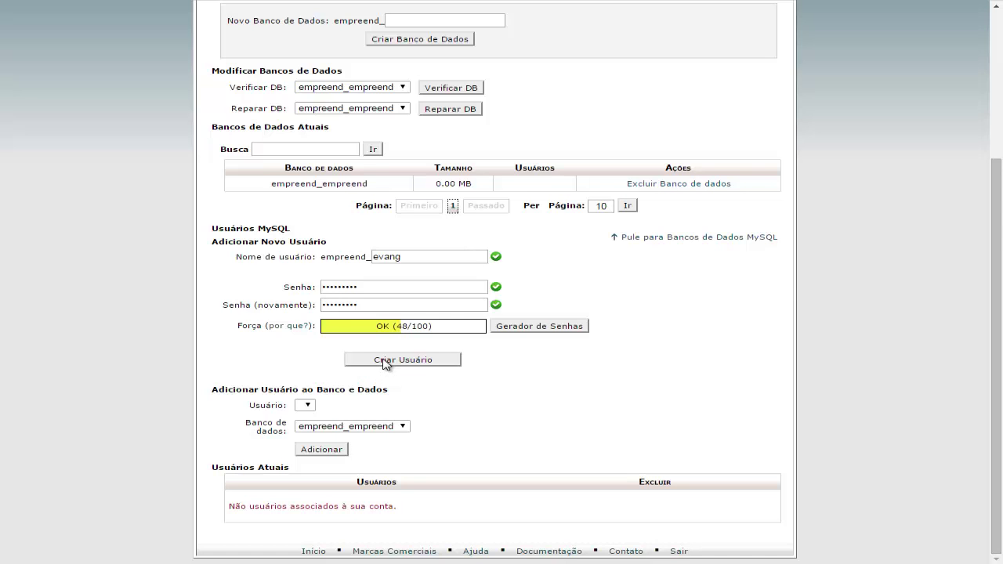
# - Create MySQL user empreend_evang and go back from the confirmation page
pyautogui.click(396, 362)
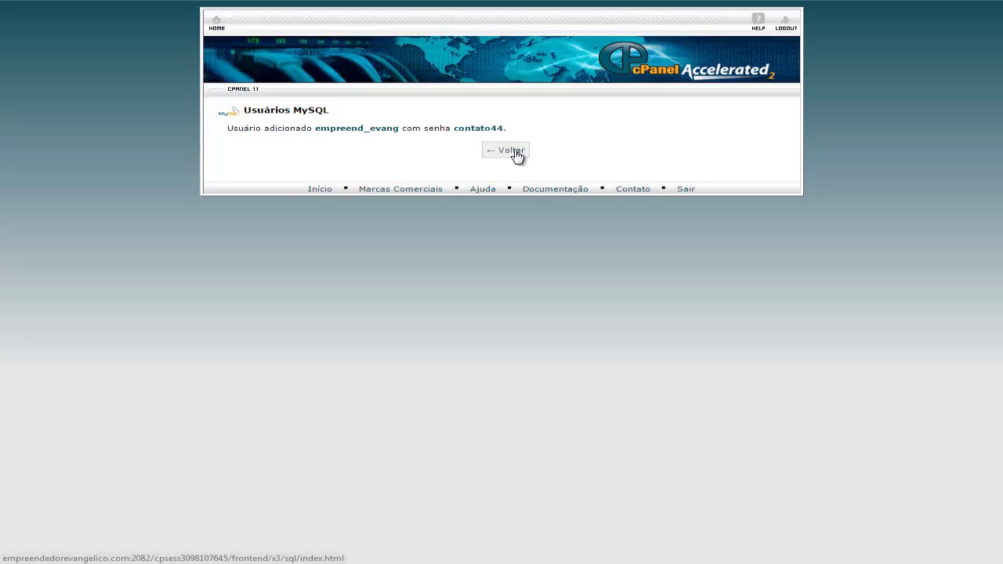
pyautogui.click(517, 154)
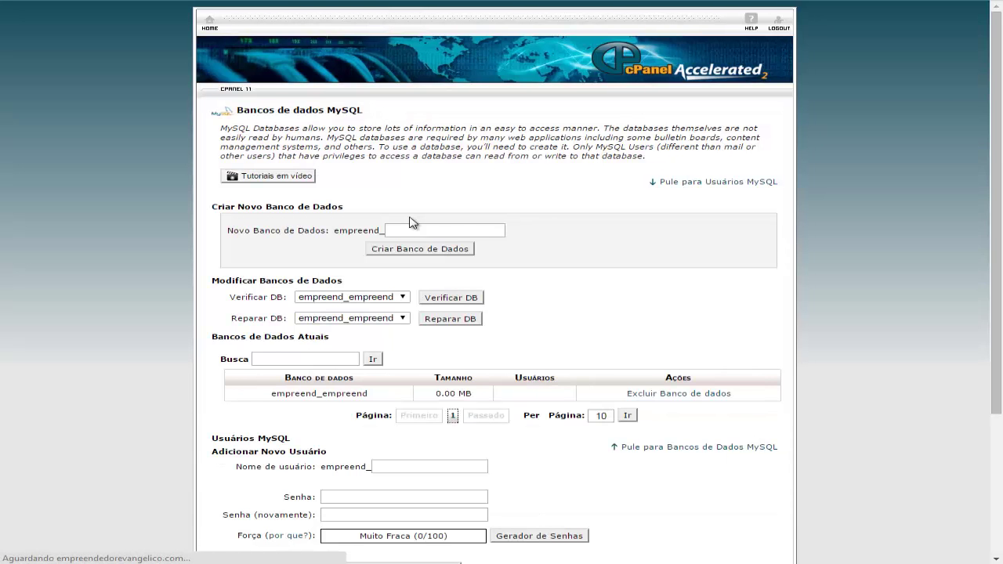
# - Add user empreend_evang to database empreend_empreend under Adicionar Usuário ao Banco de Dados
pyautogui.scroll(-3, 470, 352)
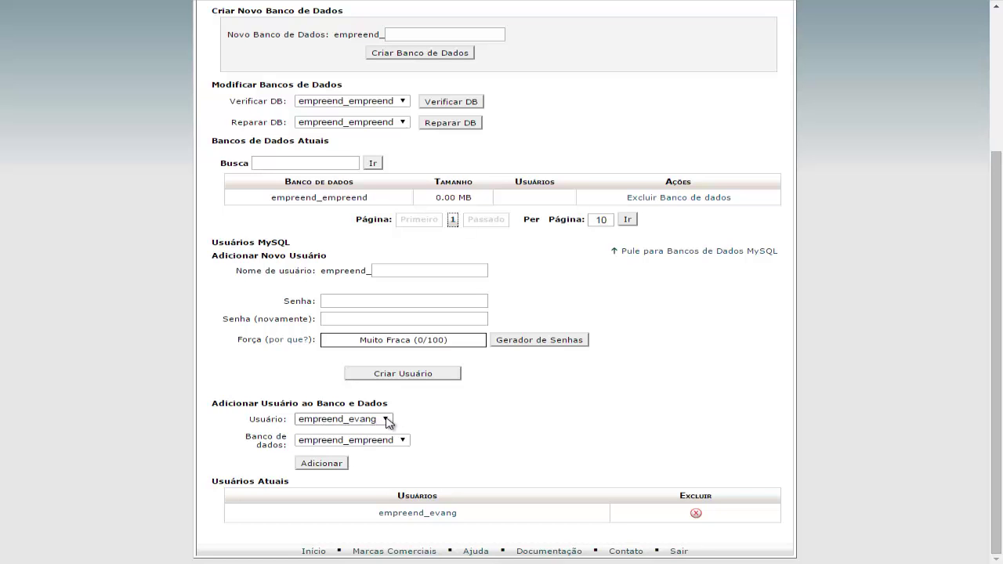
pyautogui.click(386, 421)
pyautogui.click(386, 420)
pyautogui.click(387, 421)
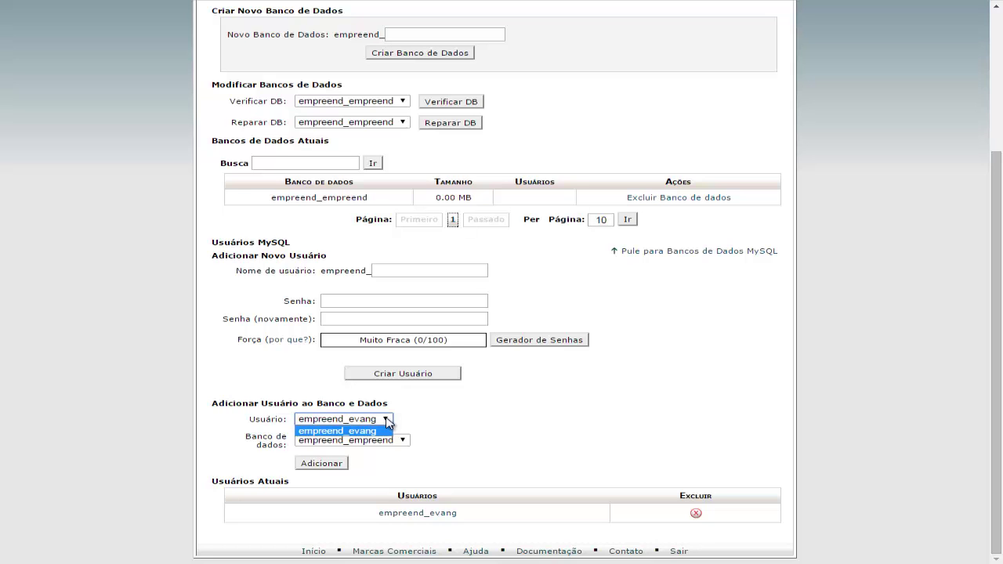
pyautogui.click(386, 421)
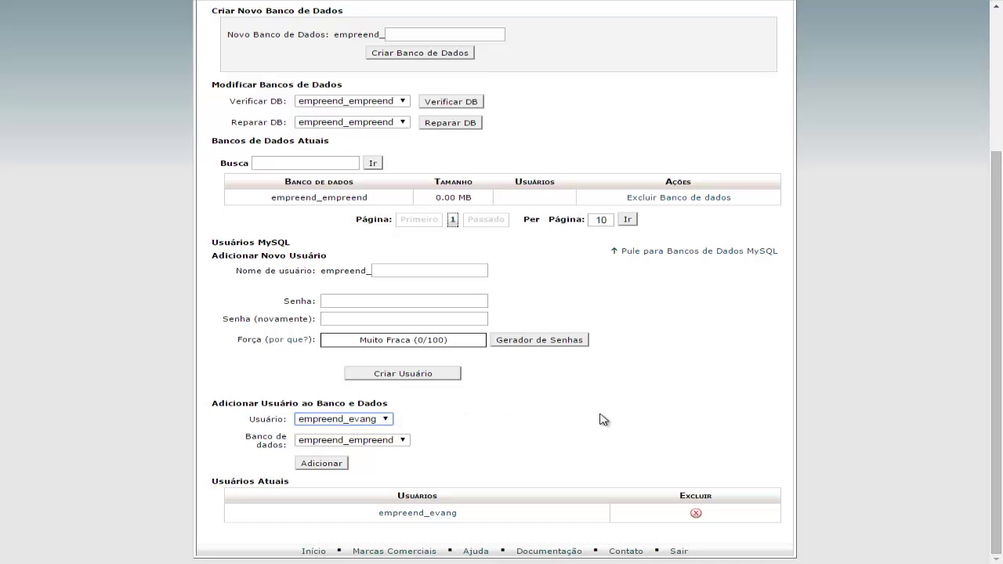
pyautogui.click(387, 422)
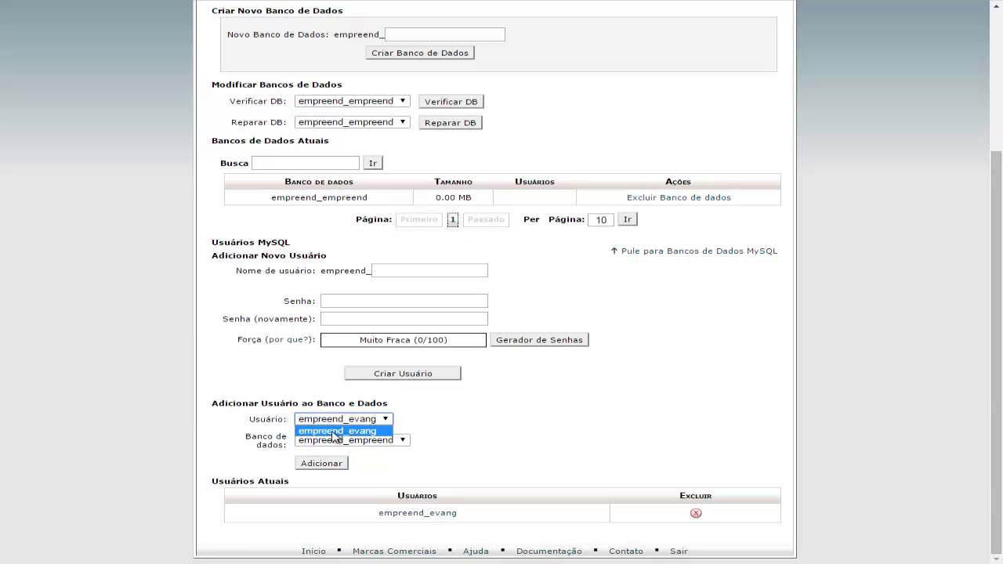
pyautogui.click(470, 422)
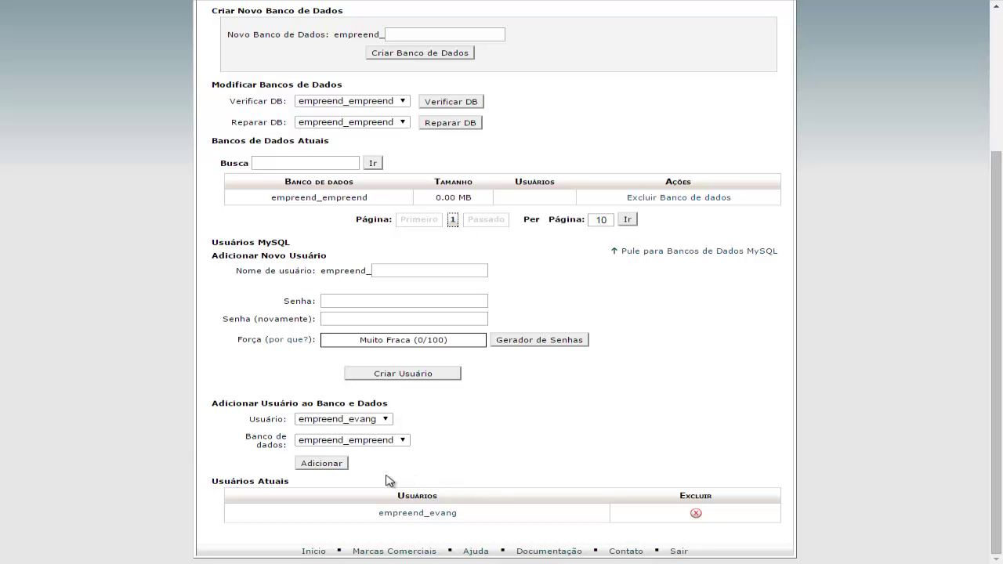
pyautogui.click(315, 469)
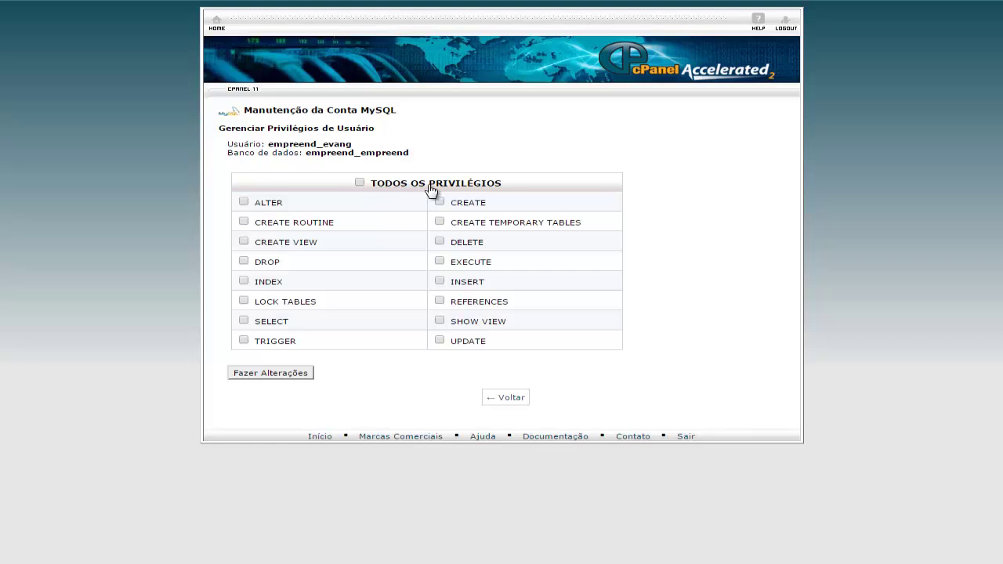
# - Grant empreend_evang TODOS OS PRIVILÉGIOS on empreend_empreend and save
pyautogui.click(360, 184)
pyautogui.click(253, 379)
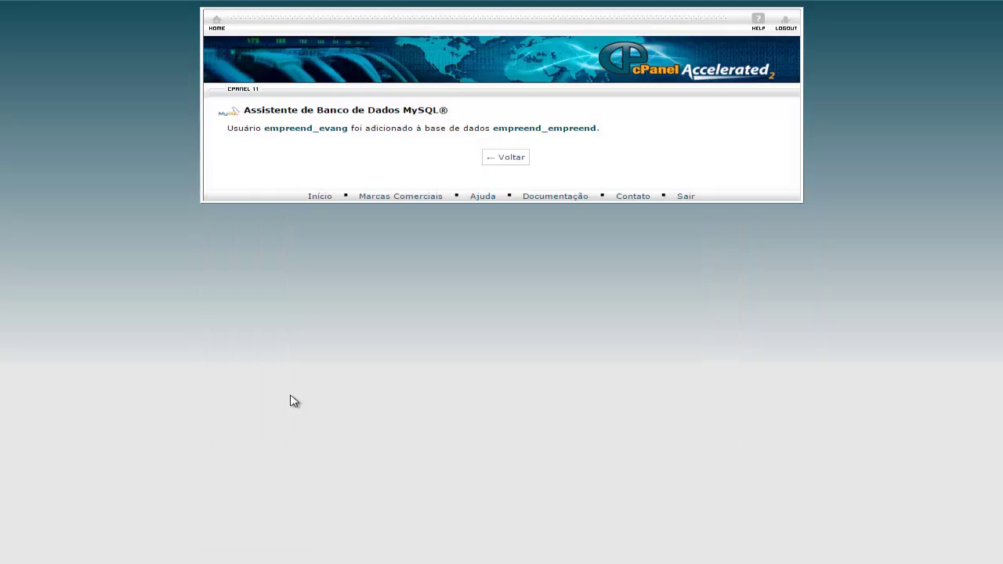
pyautogui.click(503, 162)
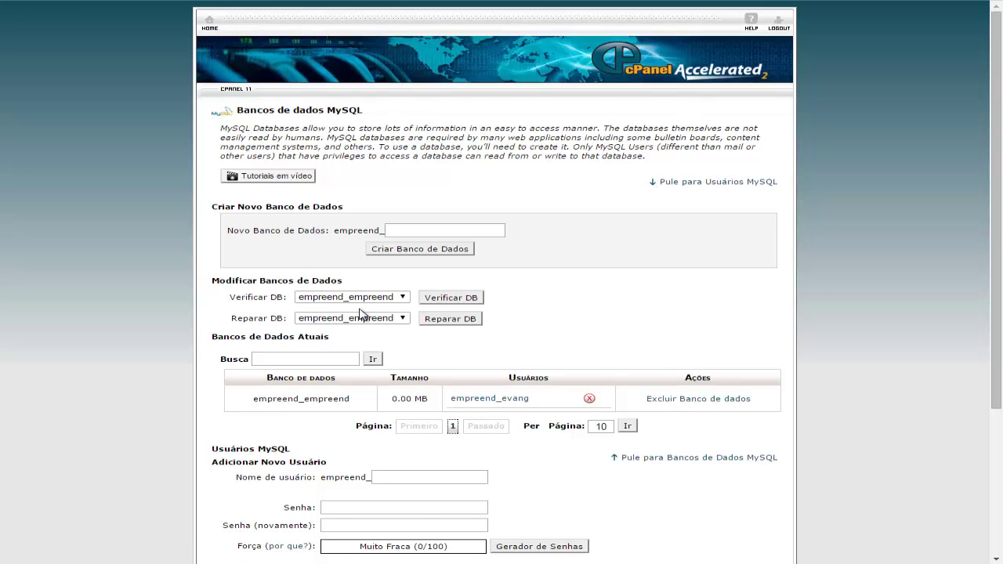
# - Check the Current Databases table shows empreend_evang assigned to empreend_empreend
pyautogui.scroll(-1, 360, 314)
pyautogui.scroll(-1, 321, 351)
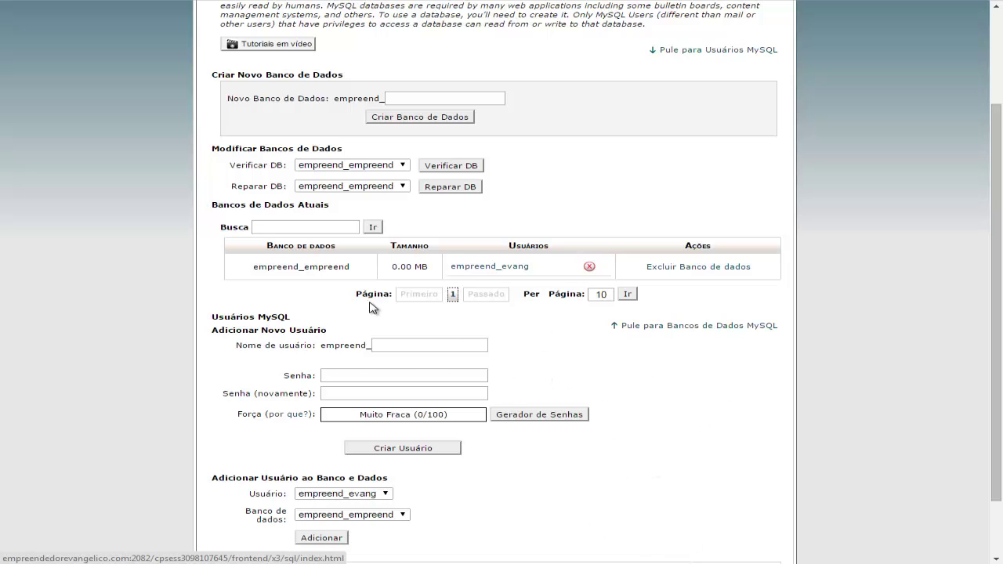
pyautogui.moveTo(253, 267); pyautogui.dragTo(357, 267)
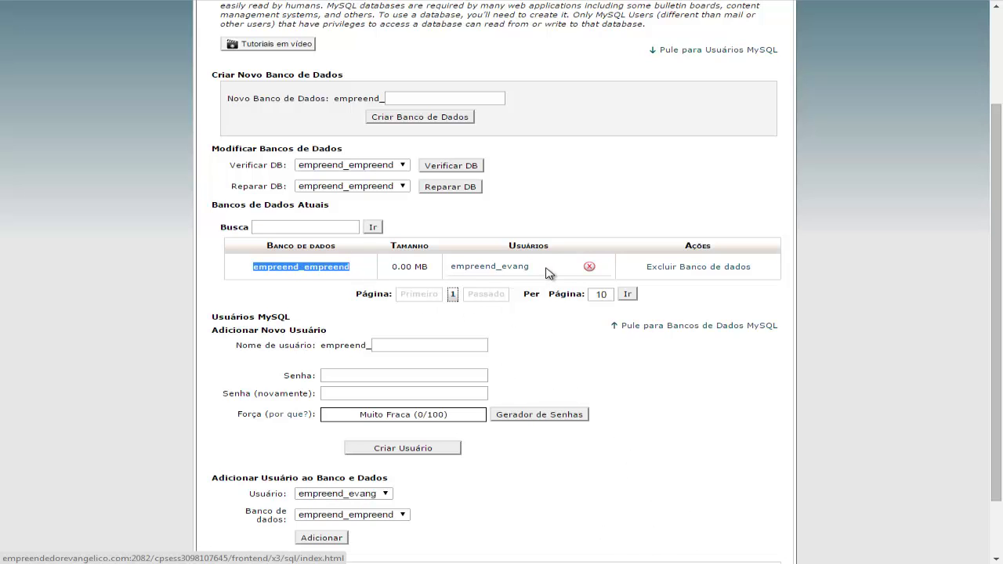
pyautogui.moveTo(548, 268); pyautogui.dragTo(449, 266)
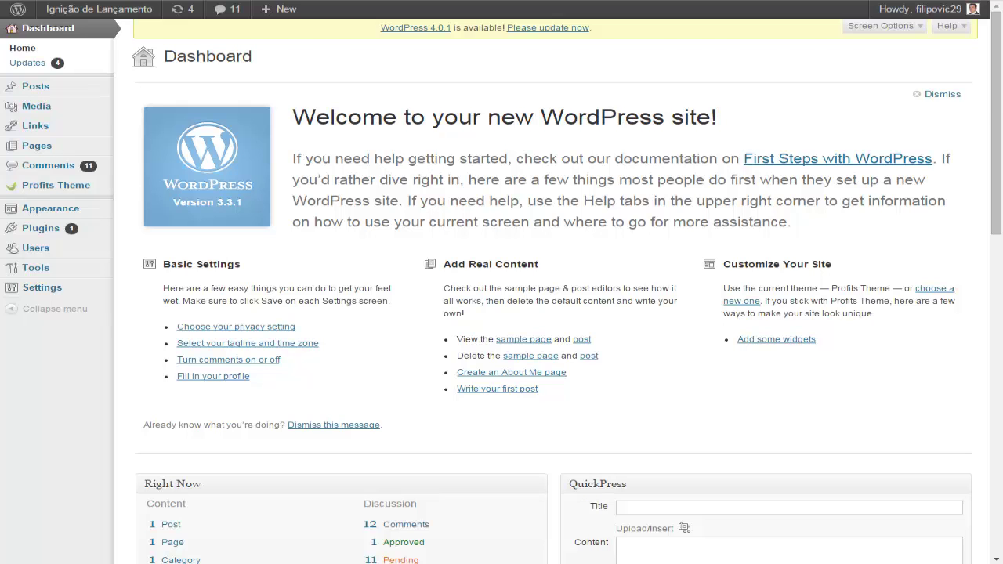
# - Load empreendedorevangelico.com in Chrome, dropping the /cpanel suffix from the address
pyautogui.write('em')
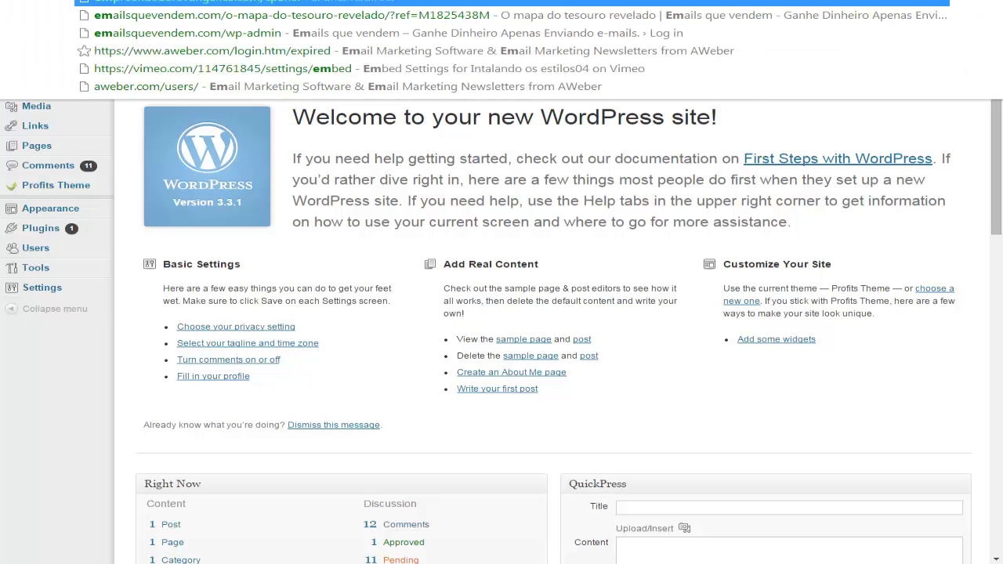
pyautogui.write('p')
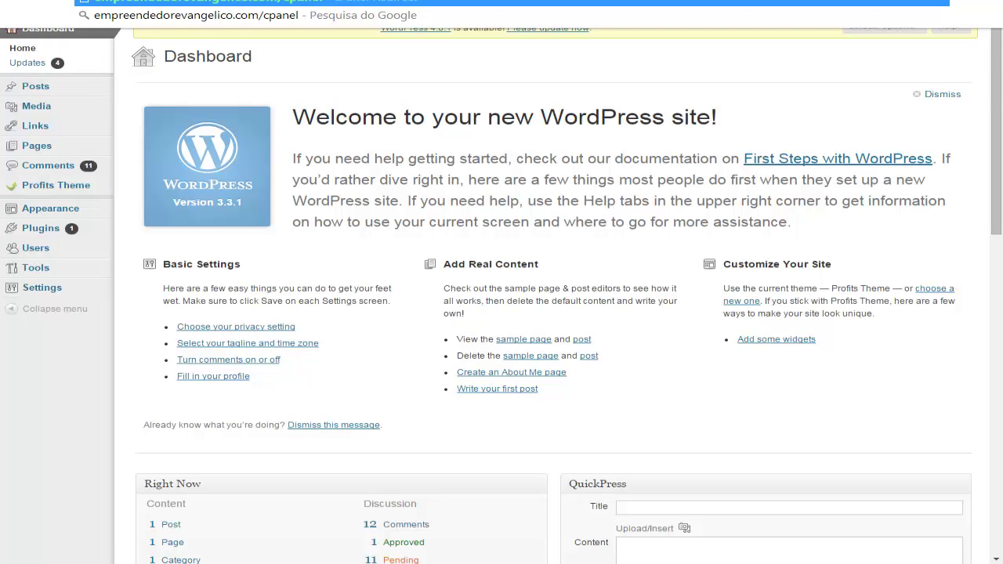
pyautogui.press('BackSpace')
pyautogui.press('BackSpace')
pyautogui.press('BackSpace')
pyautogui.press('BackSpace')
pyautogui.press('BackSpace')
pyautogui.press('BackSpace')
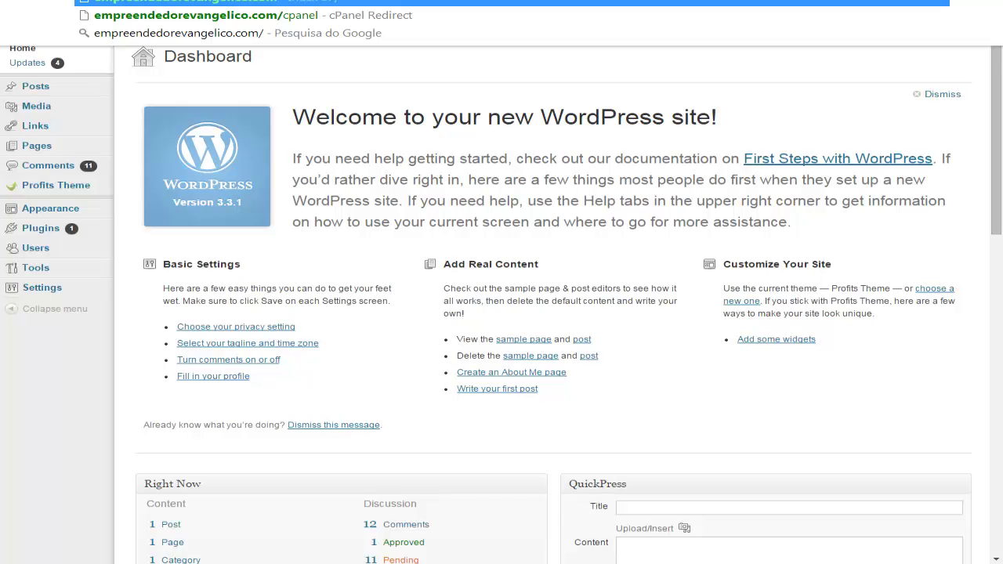
pyautogui.press('Return')
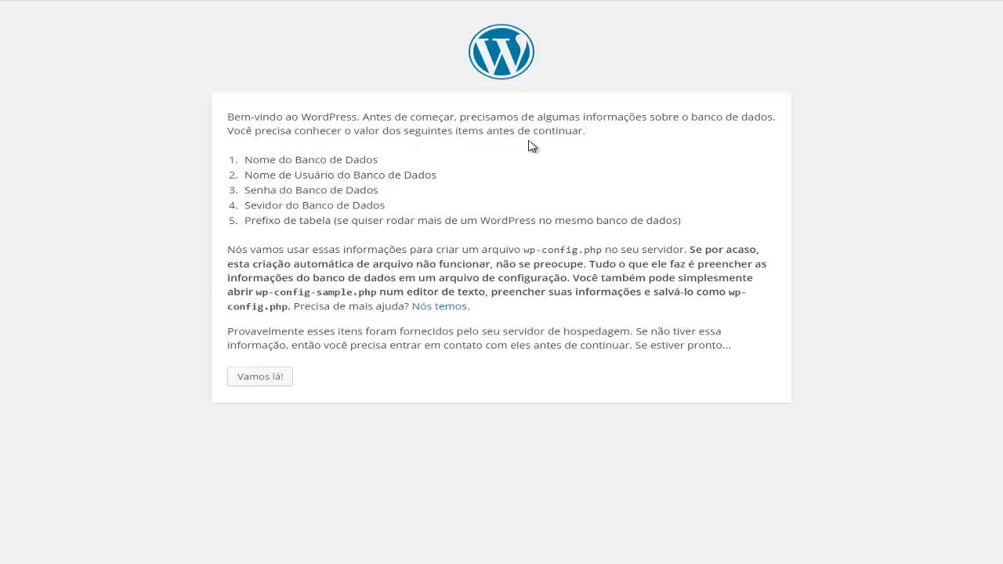
# - Review the four required database details and start the setup with 'Vamos lá!'
pyautogui.moveTo(246, 160); pyautogui.dragTo(397, 211)
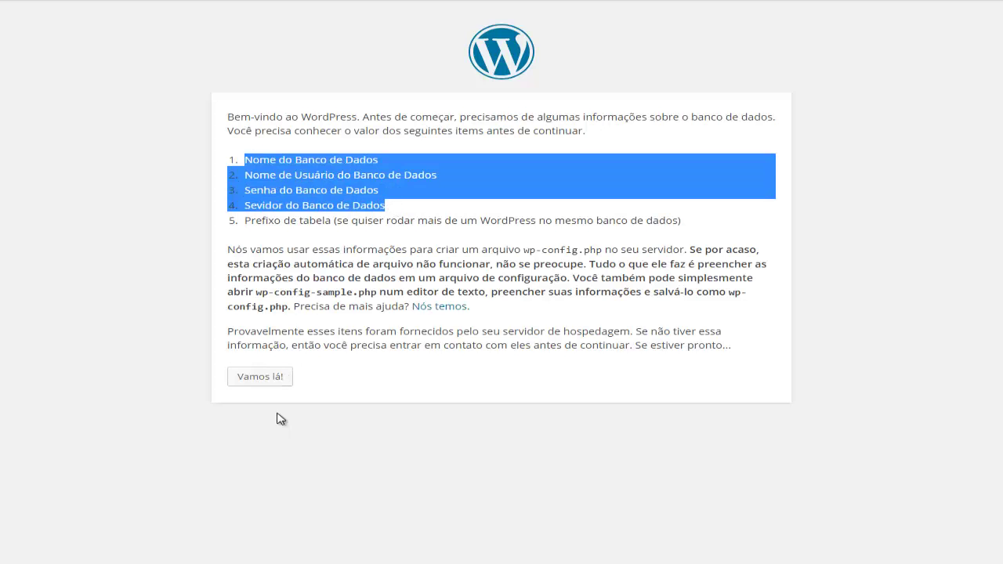
pyautogui.click(321, 358)
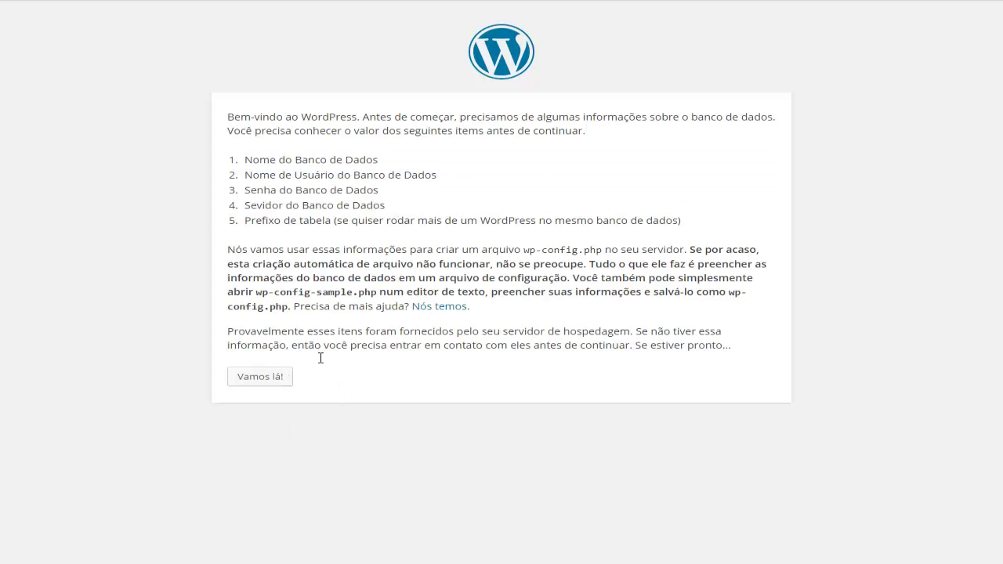
pyautogui.click(253, 381)
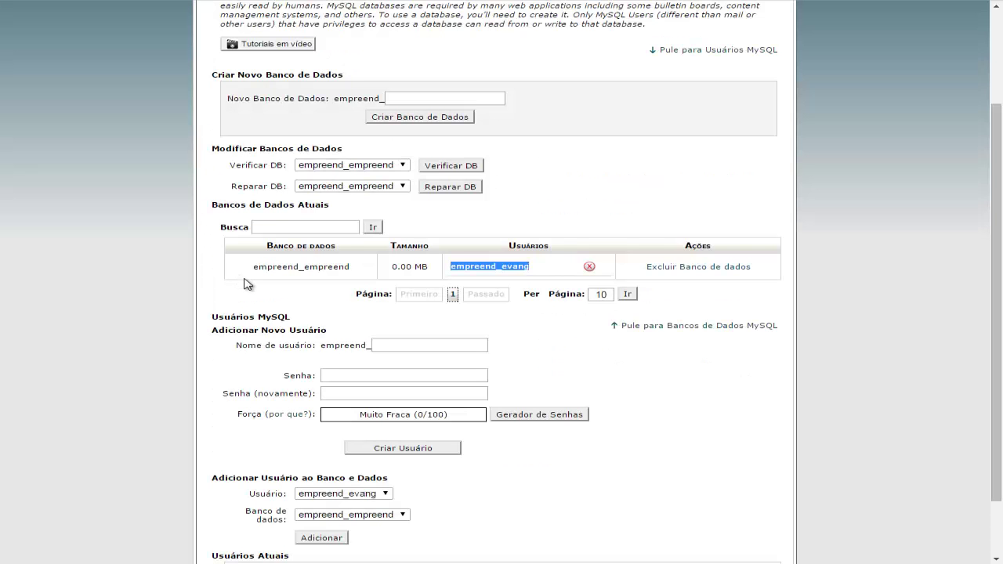
# - Fill the database-name field with empreend_empreend copied from cPanel
pyautogui.moveTo(253, 267); pyautogui.dragTo(351, 267)
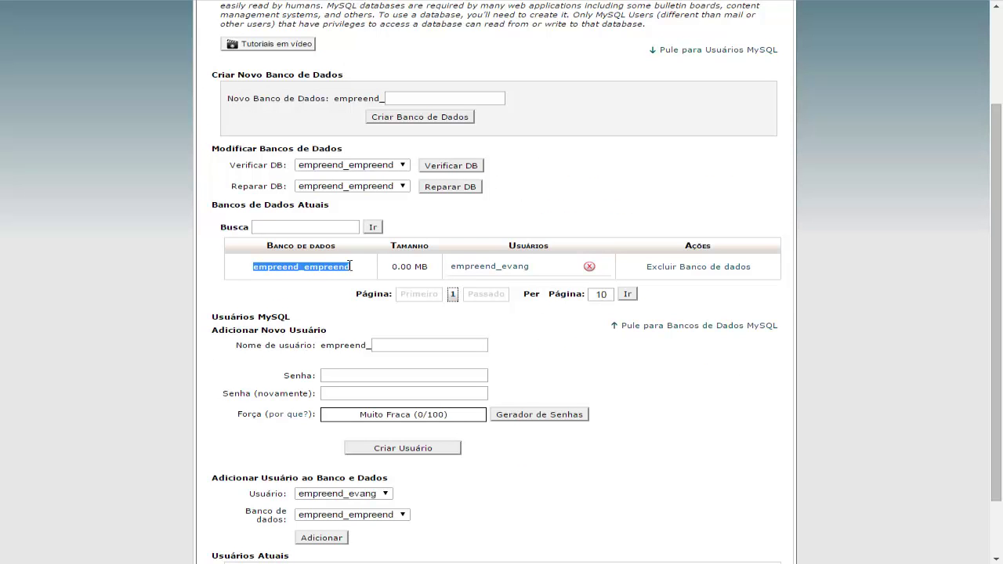
pyautogui.rightClick(280, 267)
pyautogui.click(303, 275)
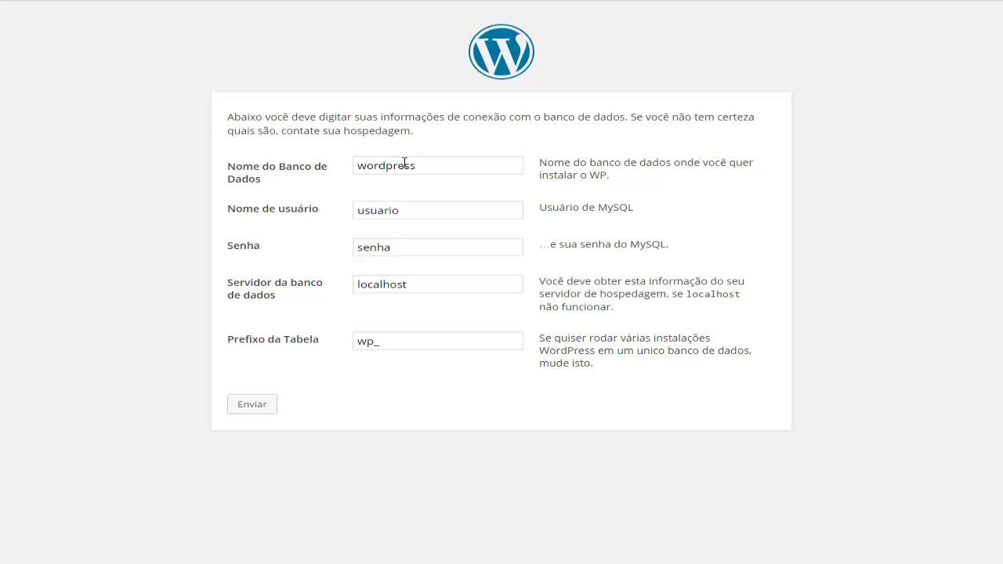
pyautogui.moveTo(418, 164); pyautogui.dragTo(355, 167)
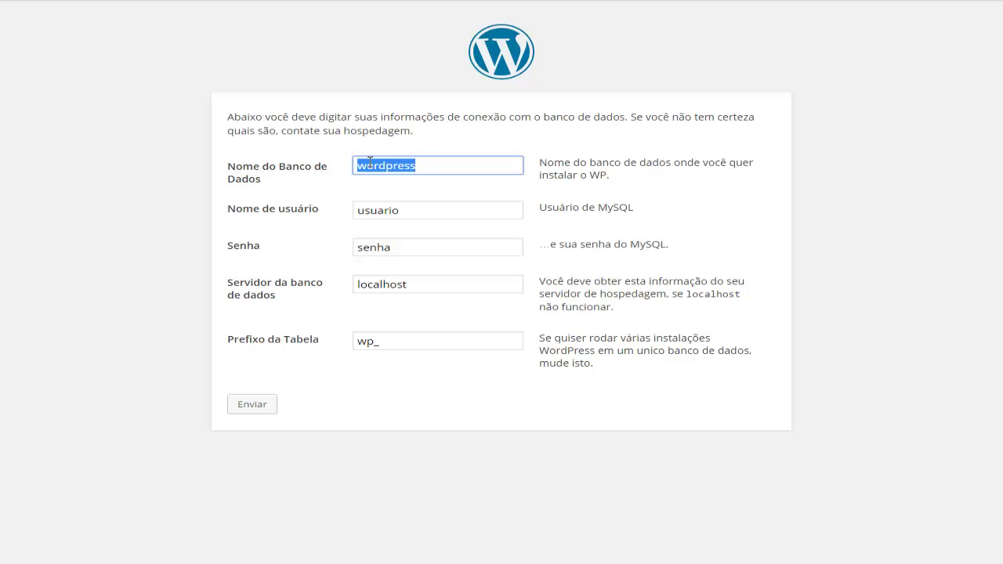
pyautogui.rightClick(368, 163)
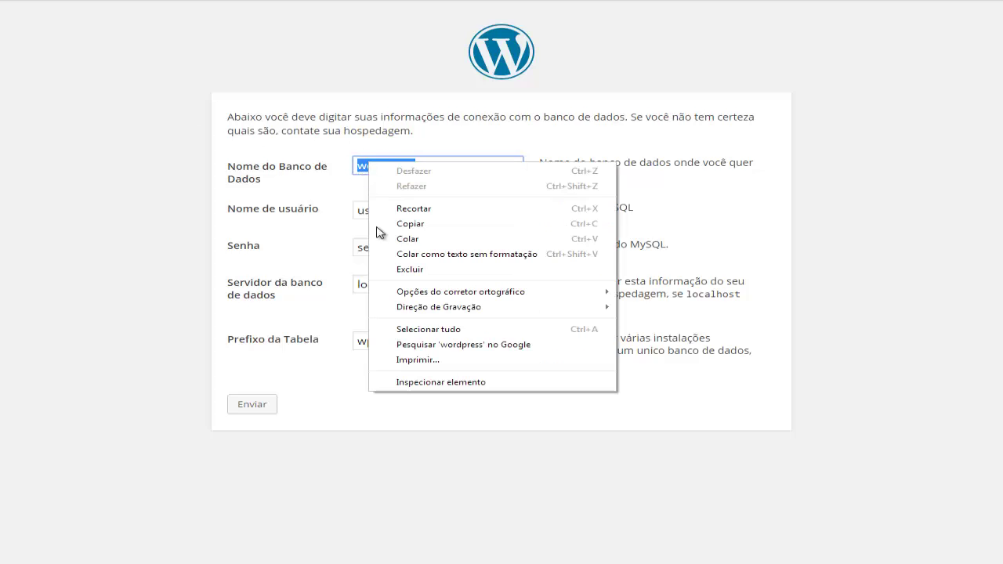
pyautogui.click(413, 245)
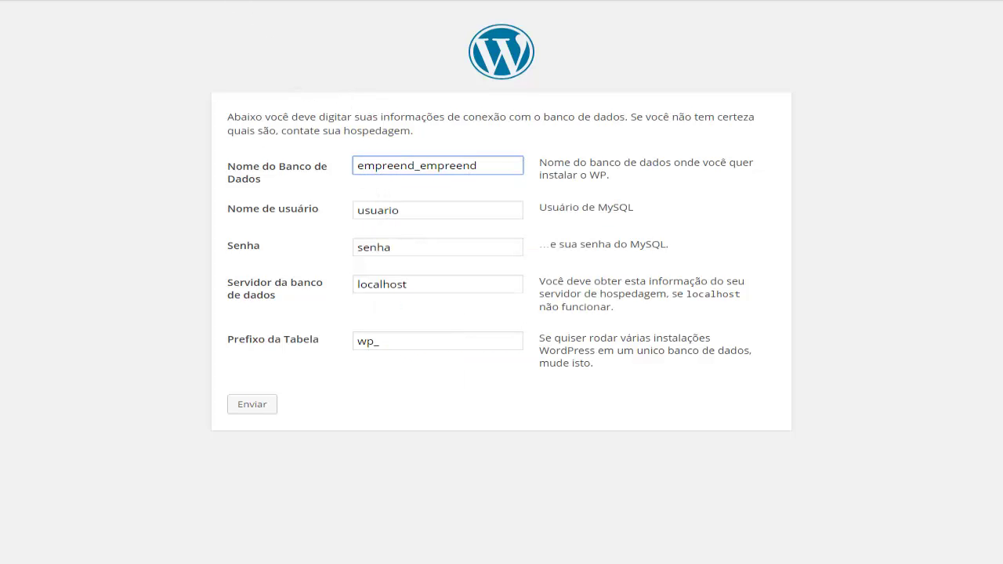
# - Fill the username field with empreend_evang copied from cPanel
pyautogui.hotkey('ctrl', 'Tab')
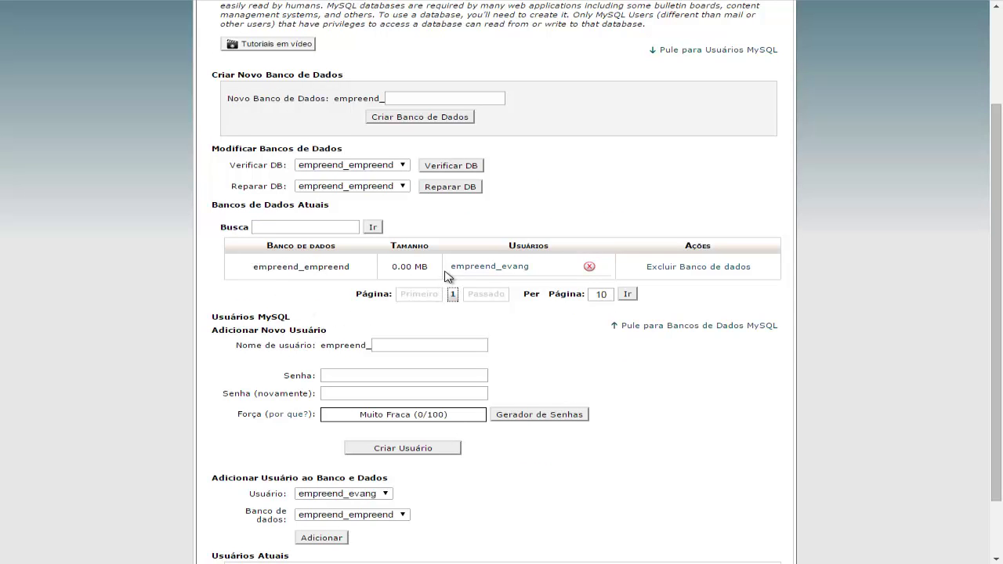
pyautogui.moveTo(448, 268); pyautogui.dragTo(532, 268)
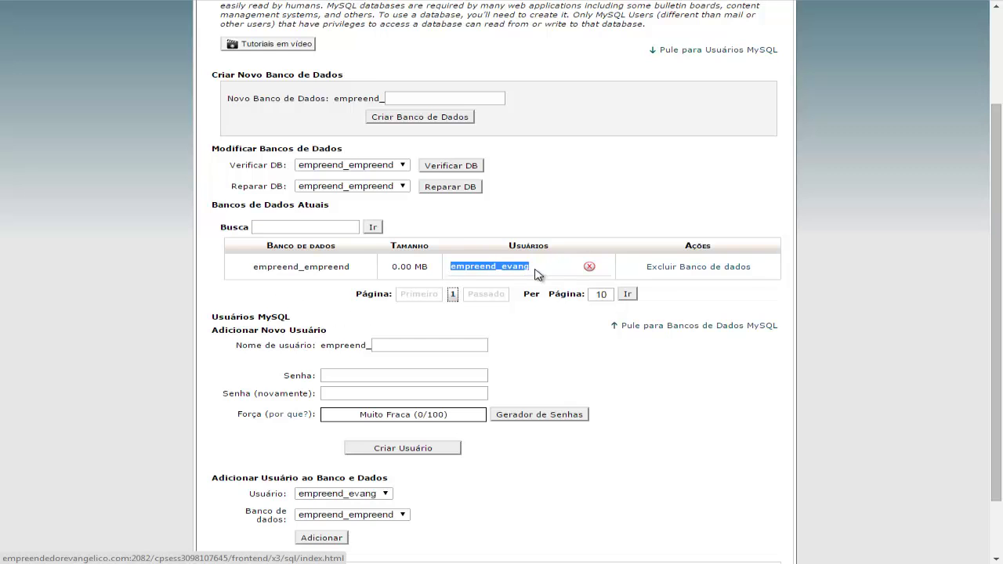
pyautogui.hotkey('ctrl', 'Tab')
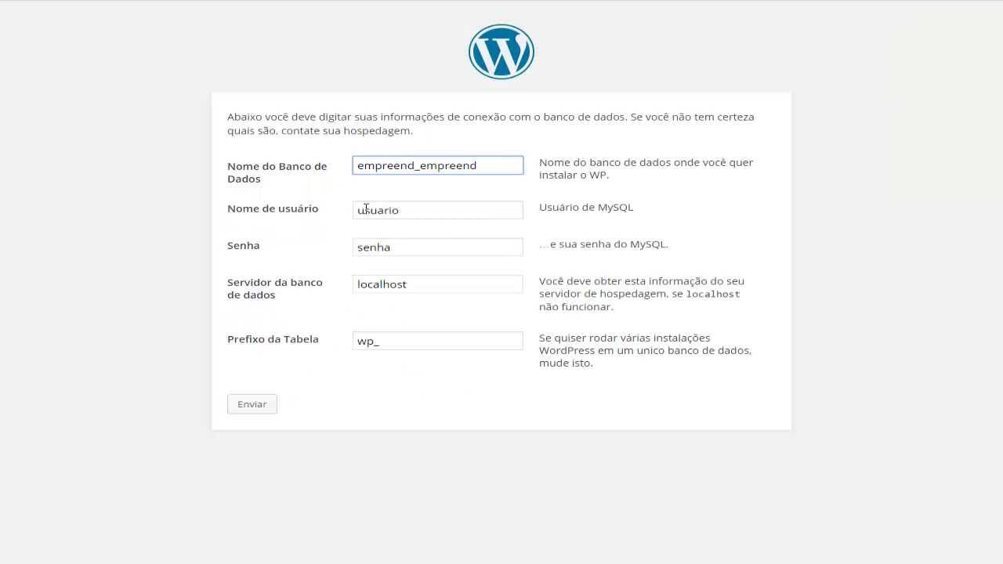
pyautogui.doubleClick(366, 210)
pyautogui.rightClick(366, 210)
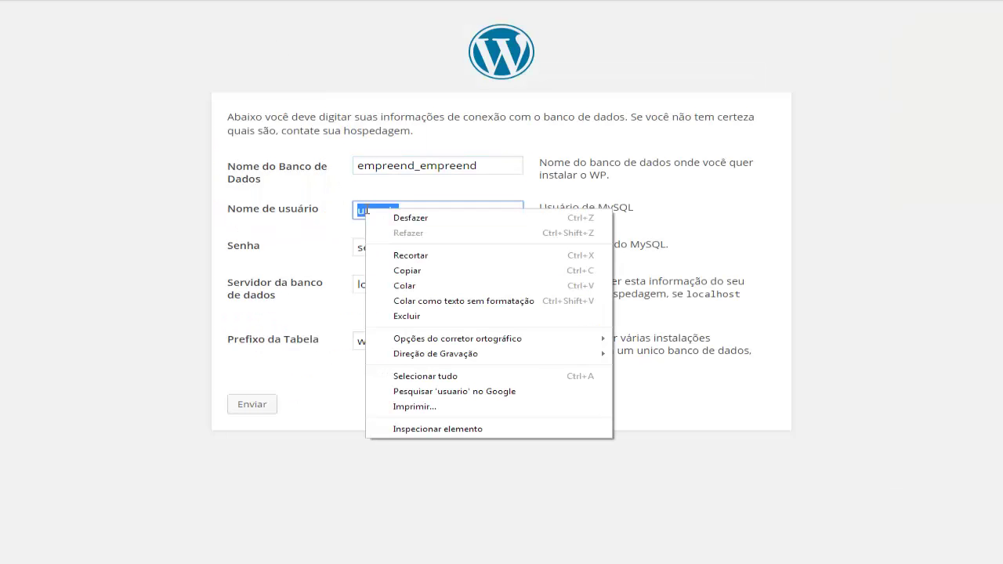
pyautogui.click(423, 281)
pyautogui.click(425, 287)
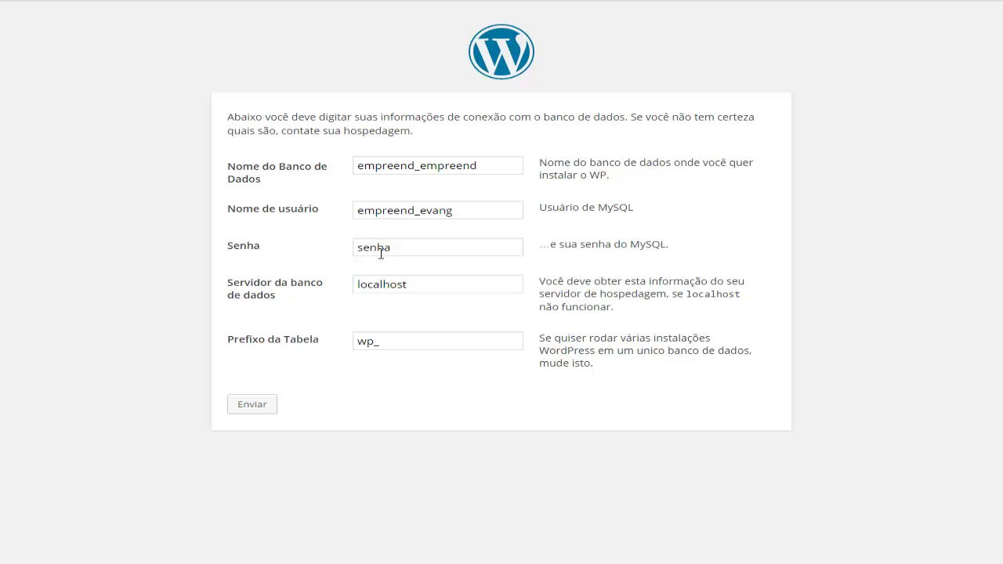
# - Paste the MySQL user's password into the Senha field
pyautogui.moveTo(399, 249); pyautogui.dragTo(356, 248)
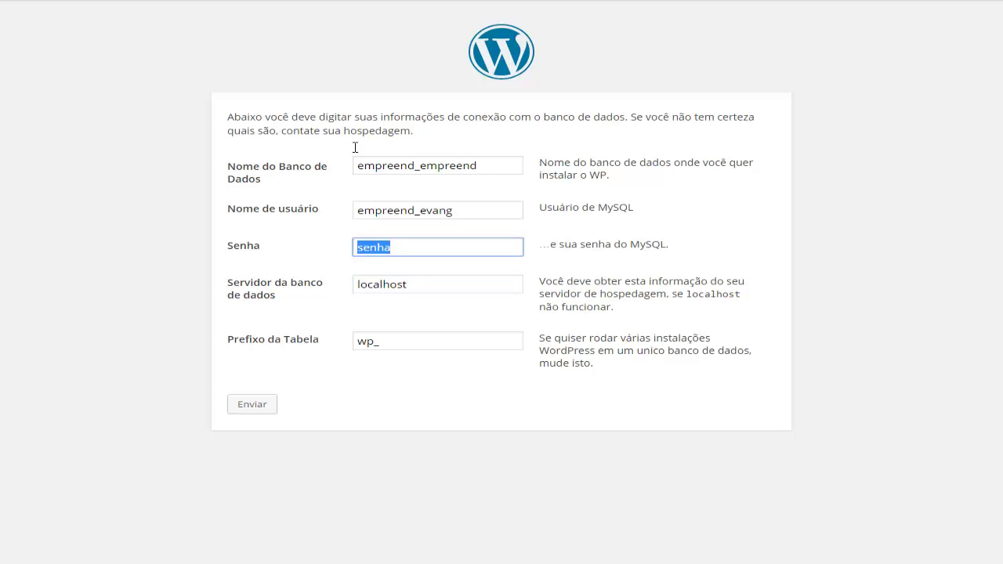
pyautogui.hotkey('ctrl', 'Tab')
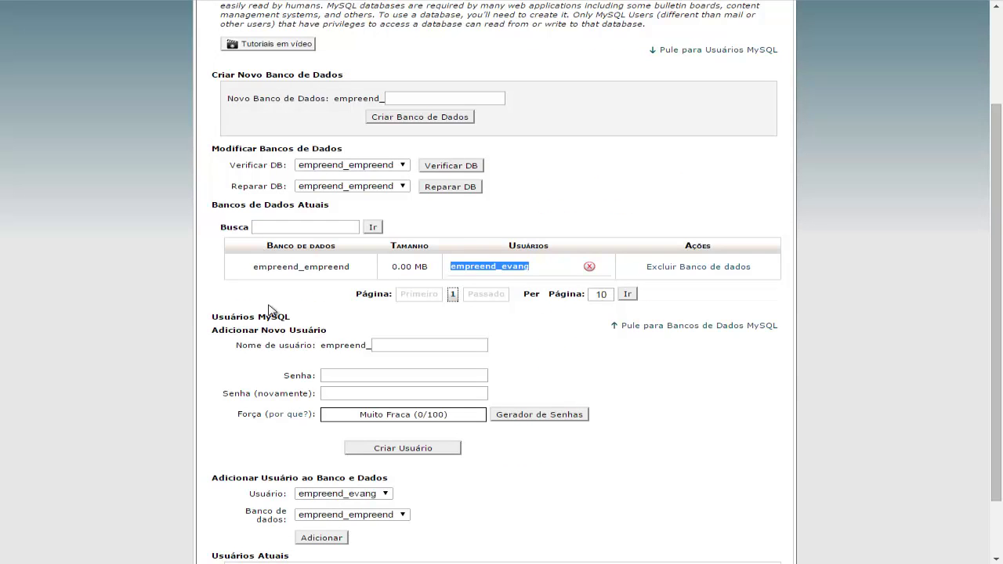
pyautogui.scroll(-2, 314, 391)
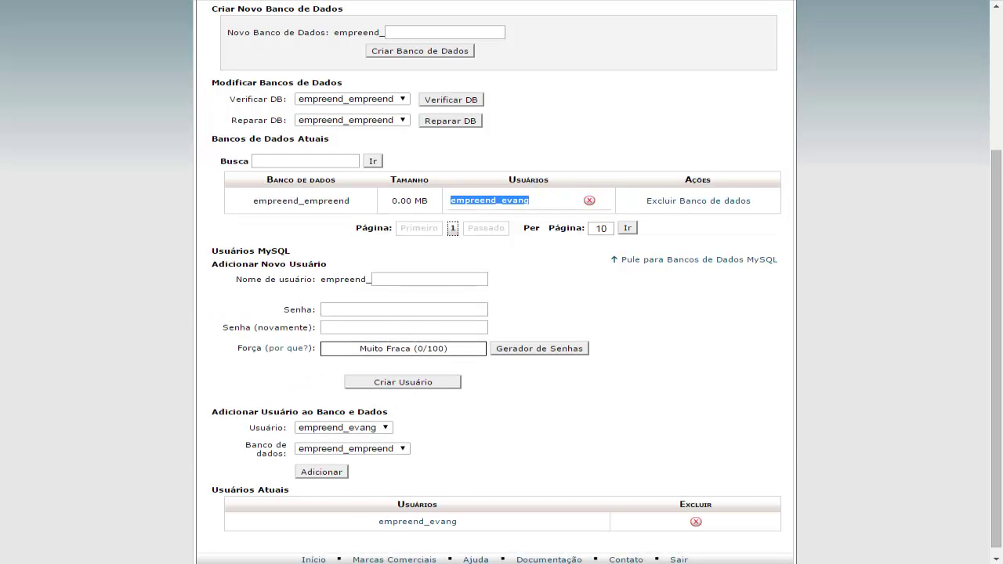
pyautogui.hotkey('ctrl', 'Tab')
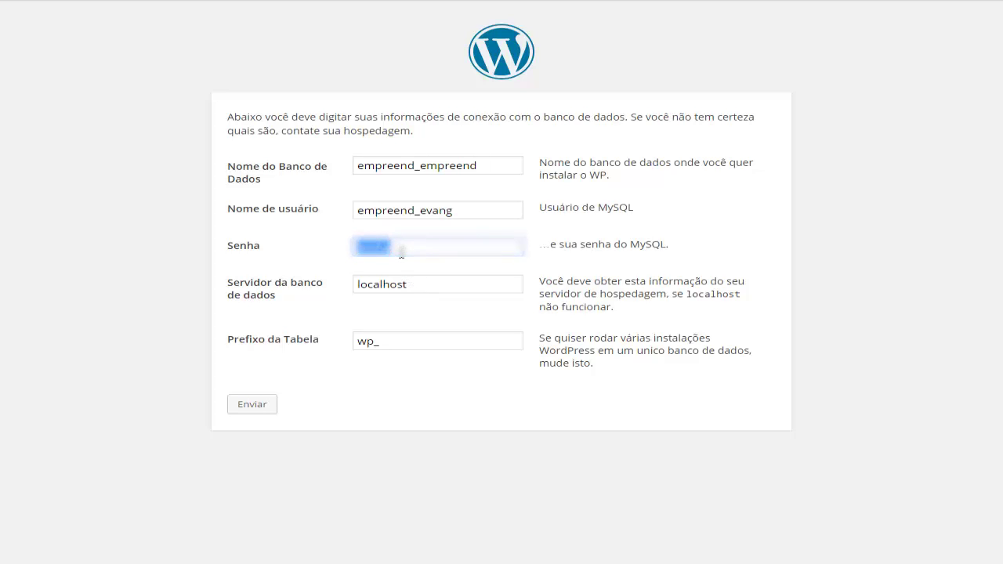
pyautogui.hotkey('ctrl', 'v')
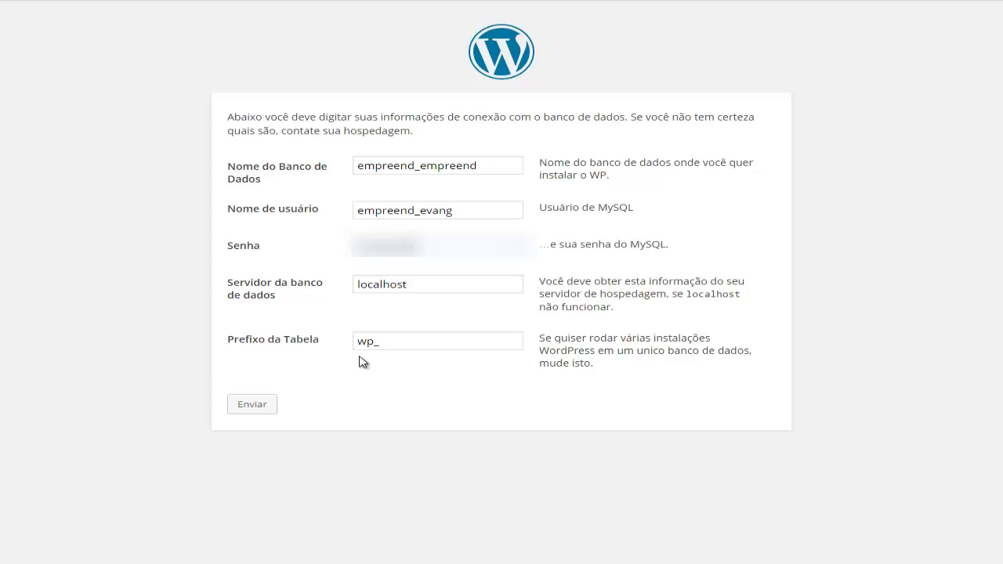
# - Submit the database connection details and run the installation to reach the Bem-vind@ site information form
pyautogui.click(244, 407)
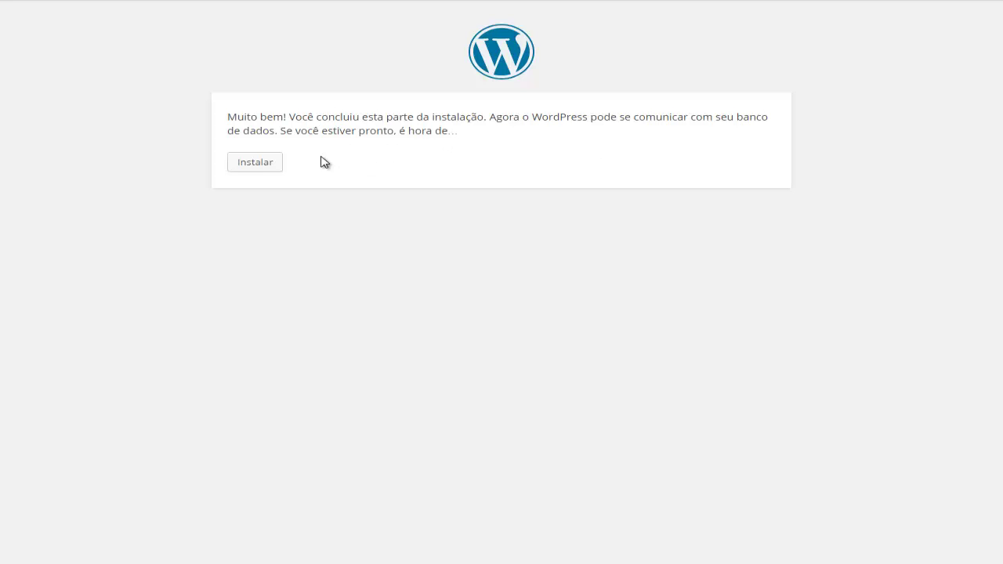
pyautogui.click(249, 166)
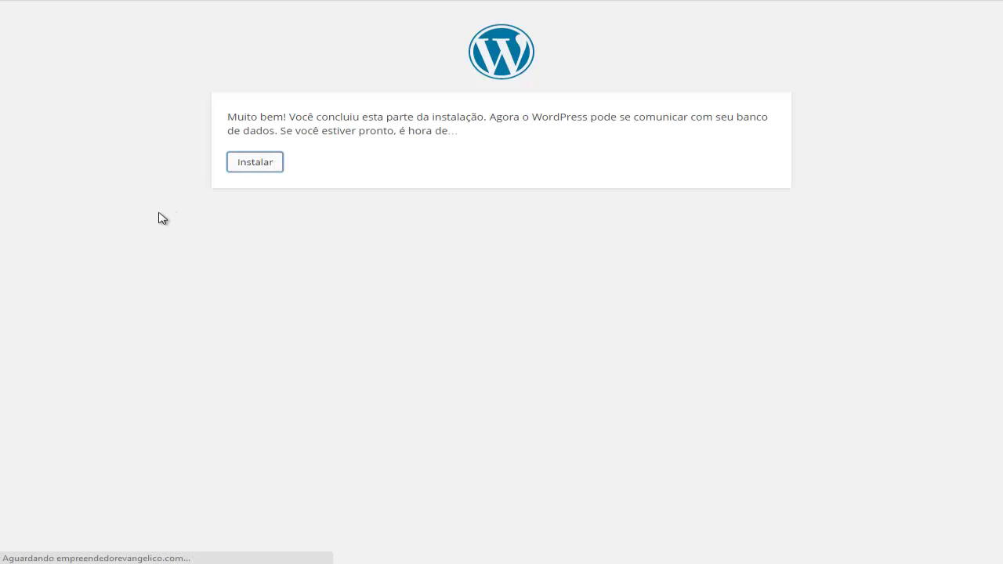
pyautogui.scroll(-1, 162, 218)
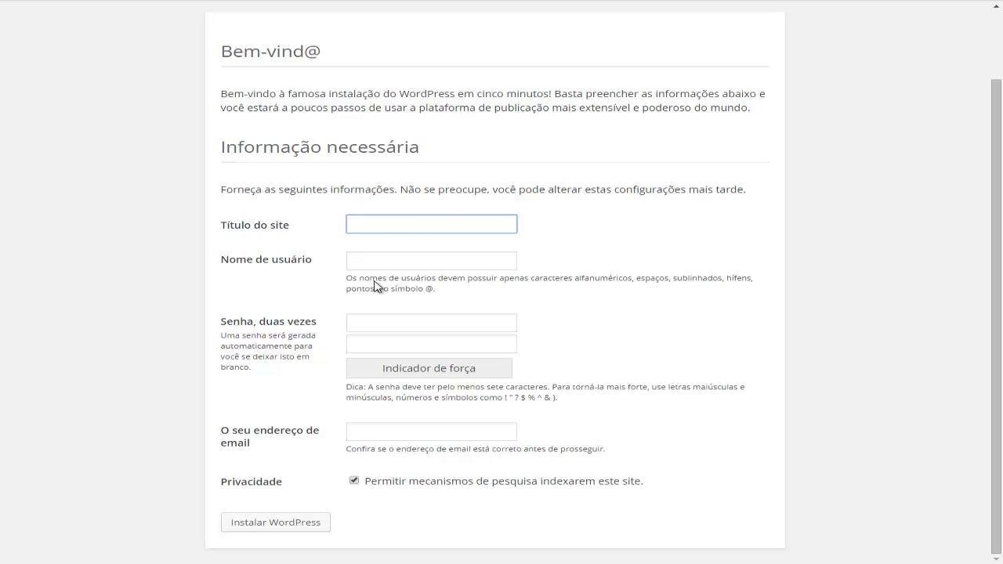
# - Enter 'Empreendedor Evangelico' in the Título do site field
pyautogui.click(371, 224)
pyautogui.write('Empreendedor Evangelico')
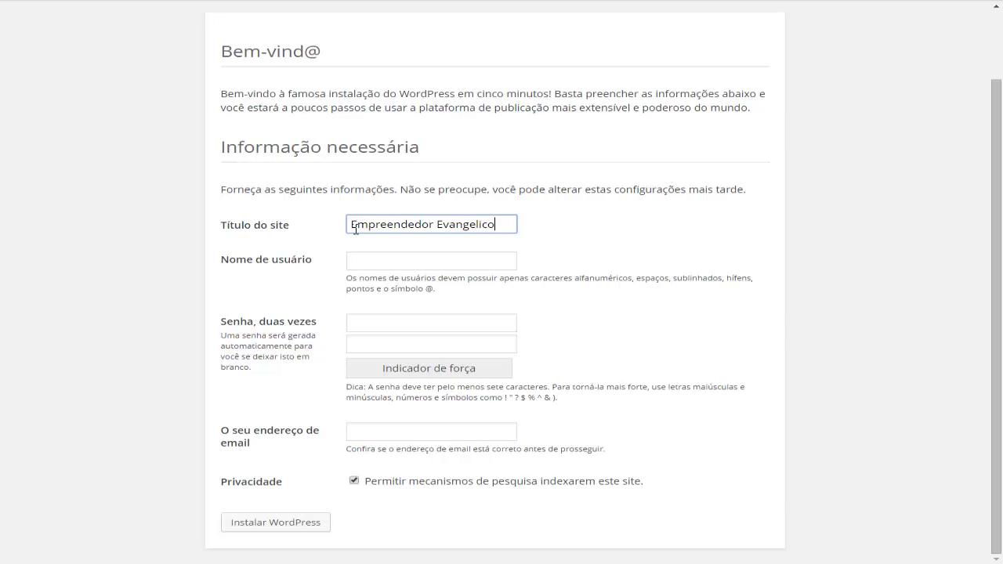
pyautogui.moveTo(355, 227); pyautogui.dragTo(497, 226)
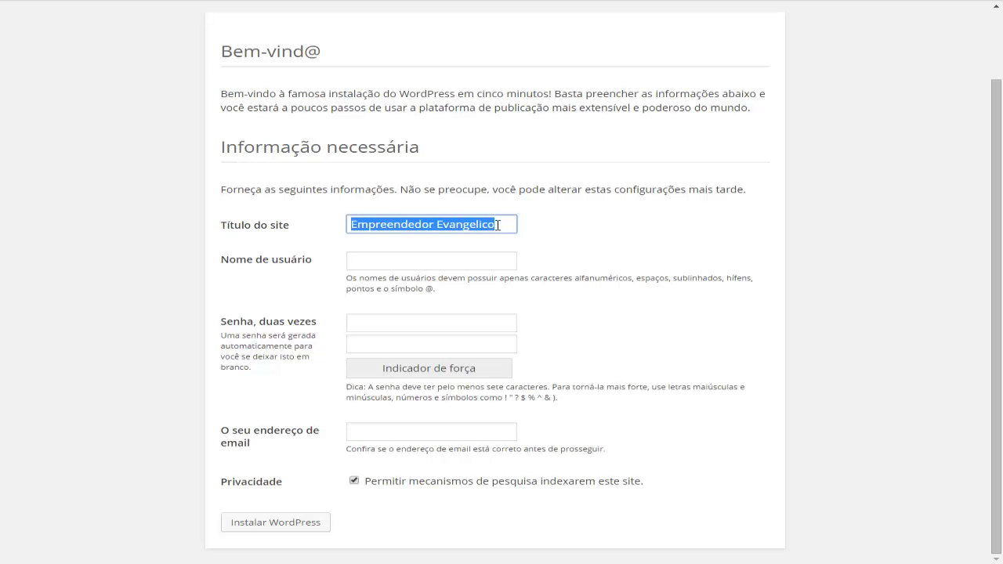
pyautogui.click(359, 261)
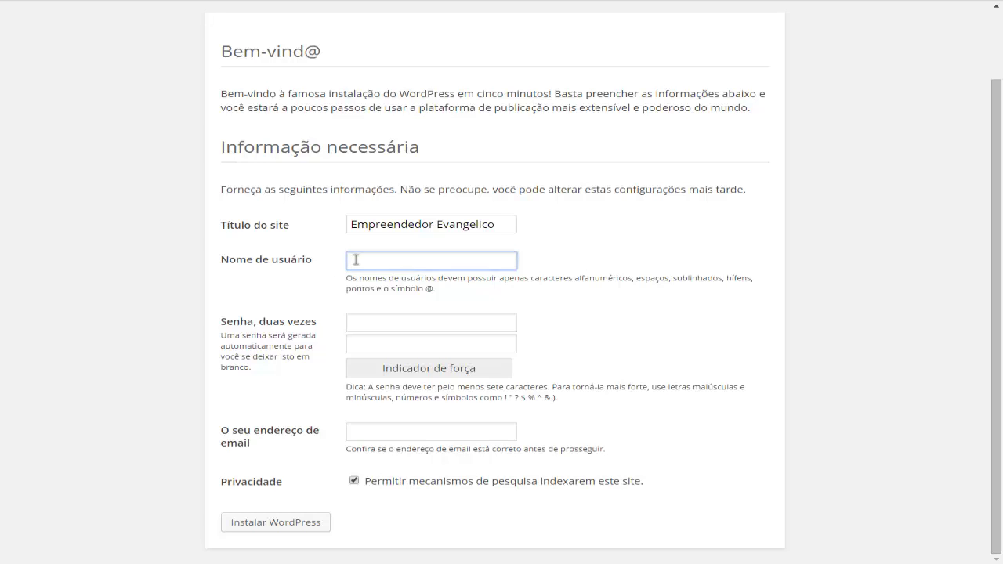
# - Accept the suggested admin username, enter the admin password in both Senha fields, and choose the suggested e-mail
pyautogui.click(355, 261)
pyautogui.click(395, 280)
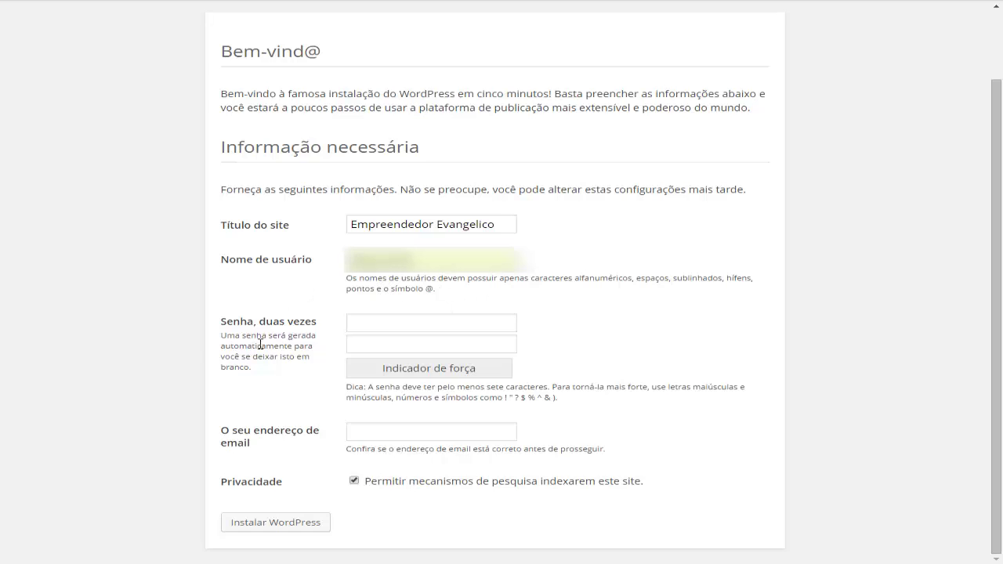
pyautogui.click(376, 320)
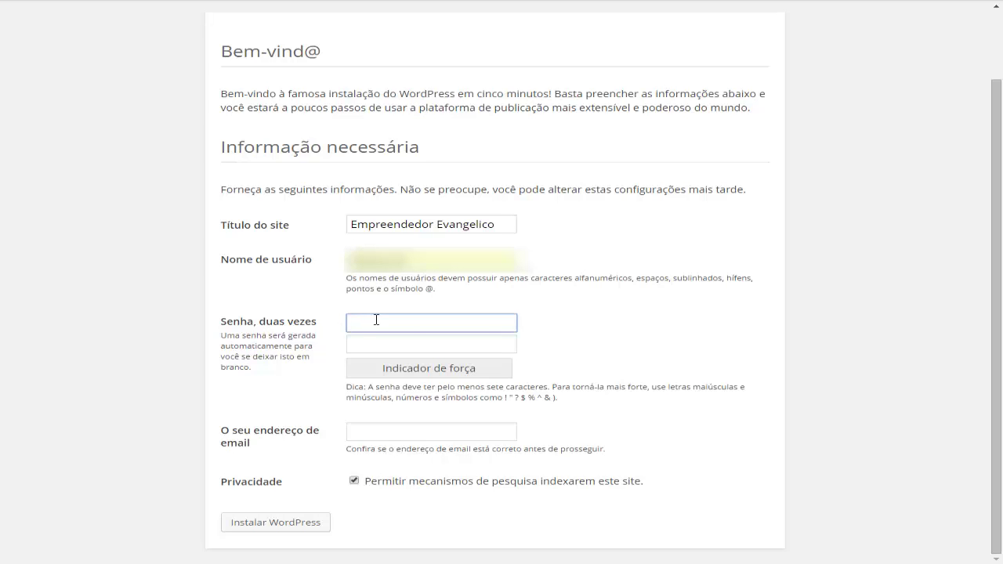
pyautogui.write('••••••')
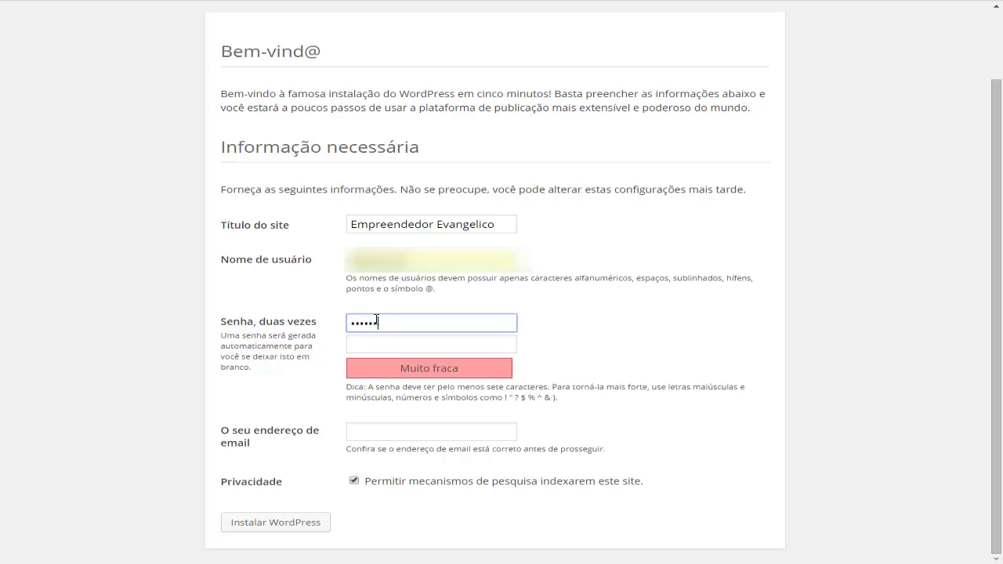
pyautogui.write('•••••••')
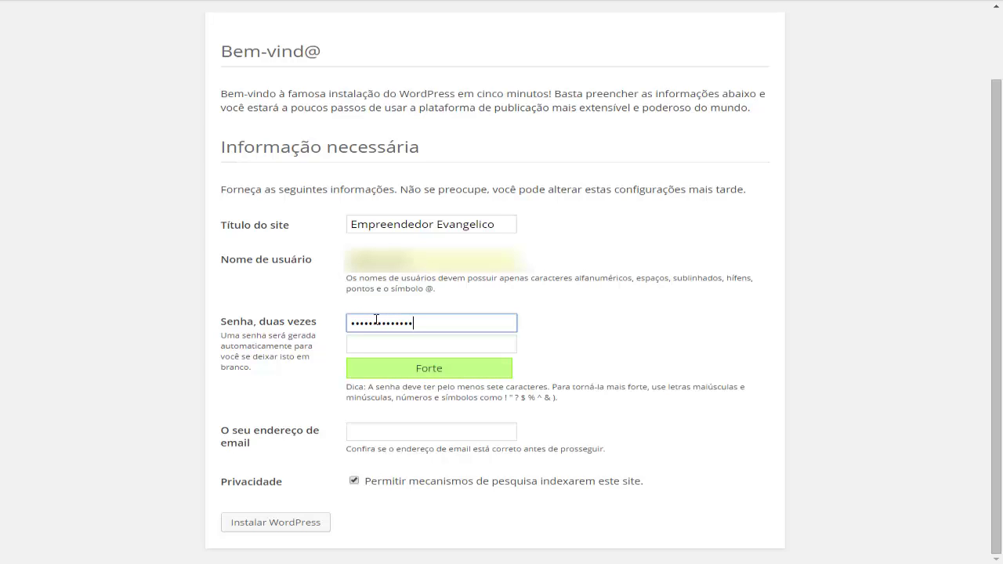
pyautogui.click(371, 351)
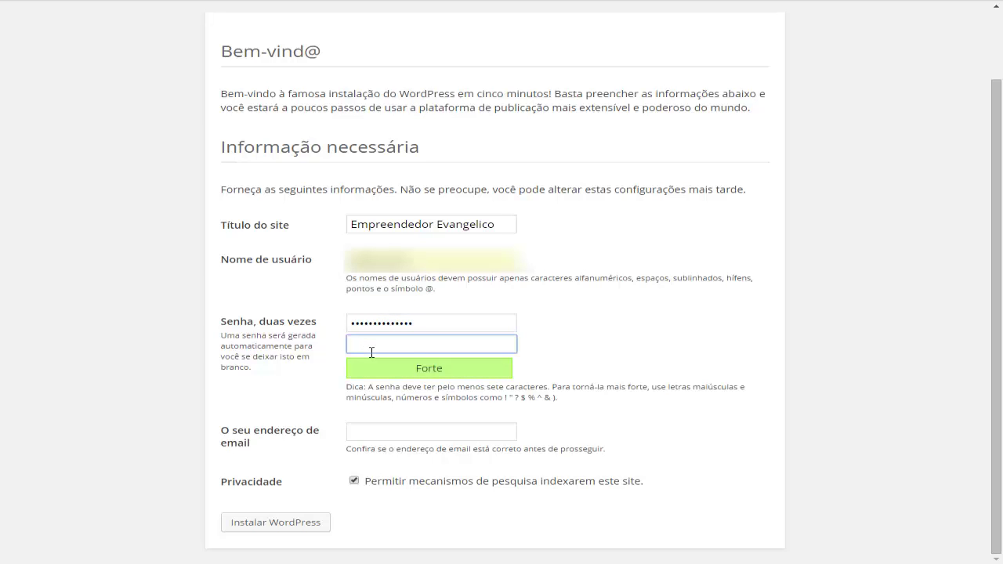
pyautogui.write('••••••')
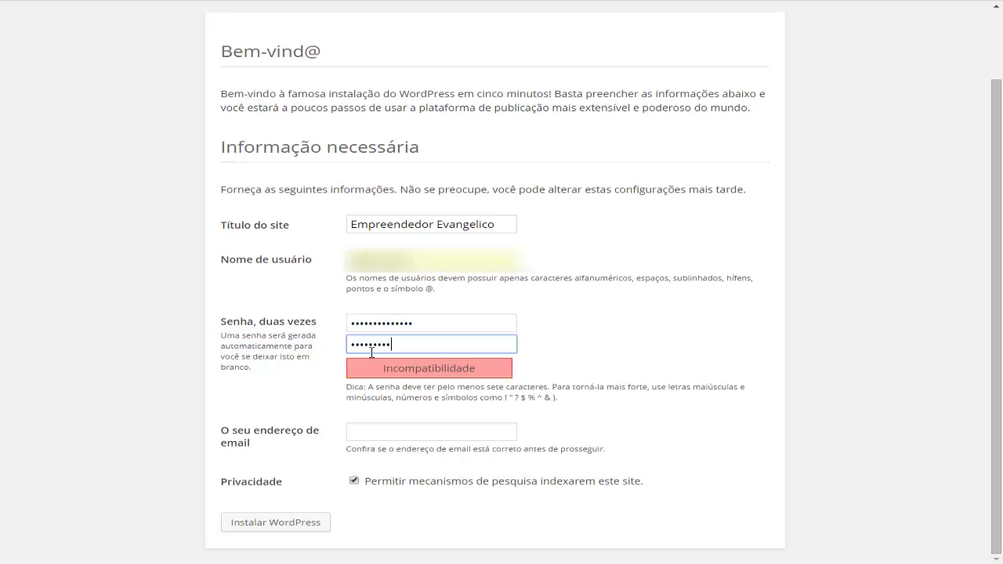
pyautogui.write('•••••••')
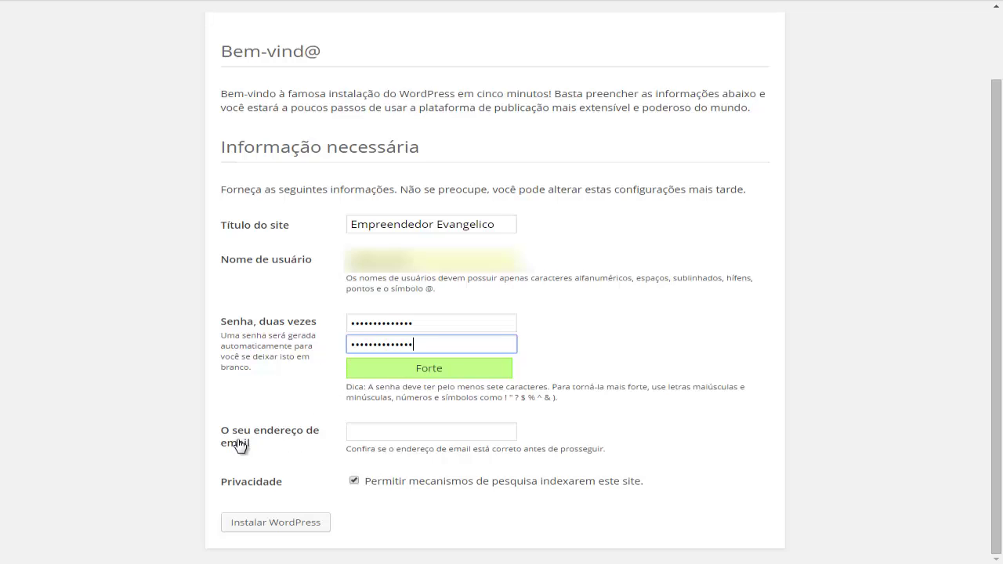
pyautogui.click(366, 435)
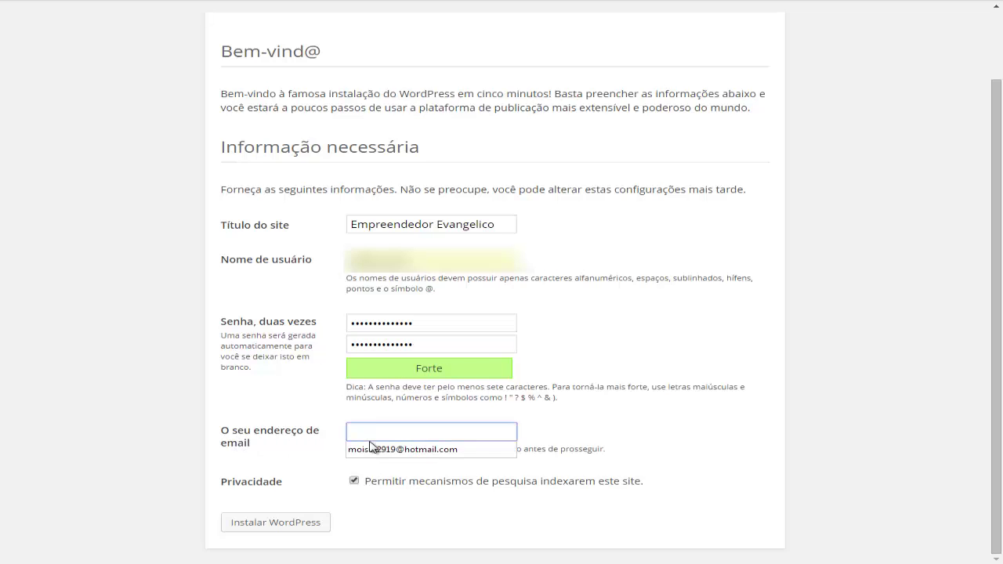
pyautogui.click(396, 452)
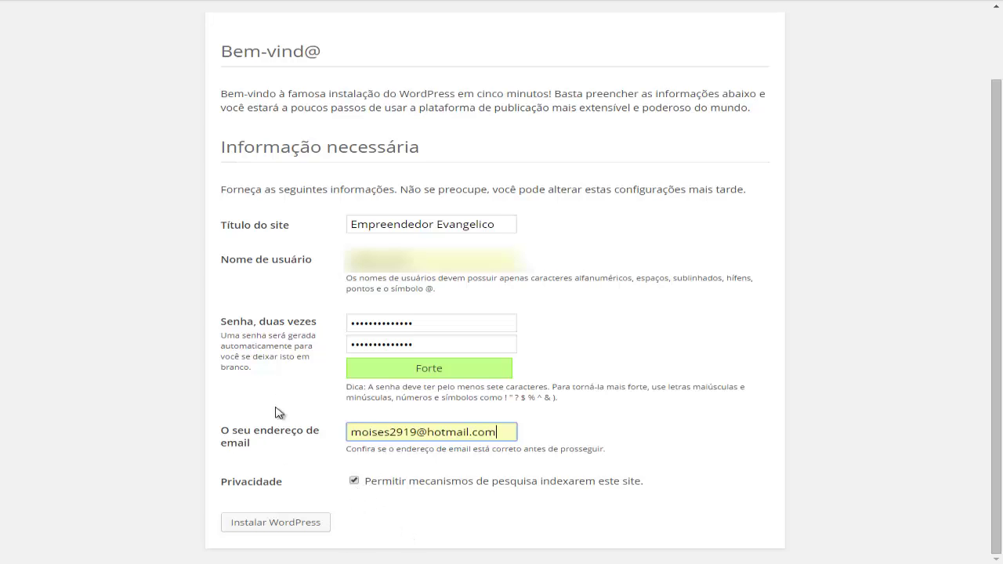
# - Run Instalar WordPress, check the username and password on the Sucesso! page, then go to Login
pyautogui.click(250, 530)
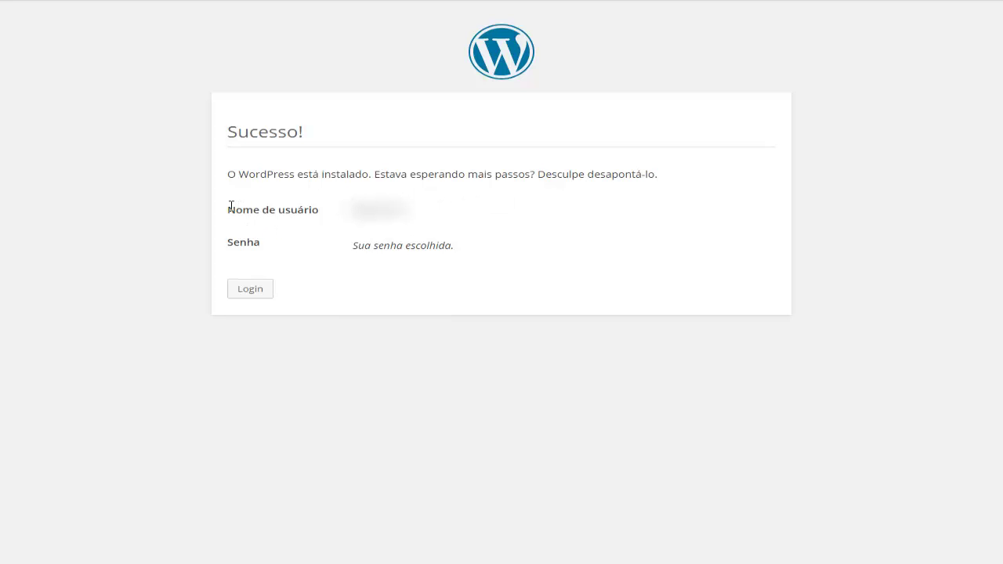
pyautogui.moveTo(225, 211); pyautogui.dragTo(403, 208)
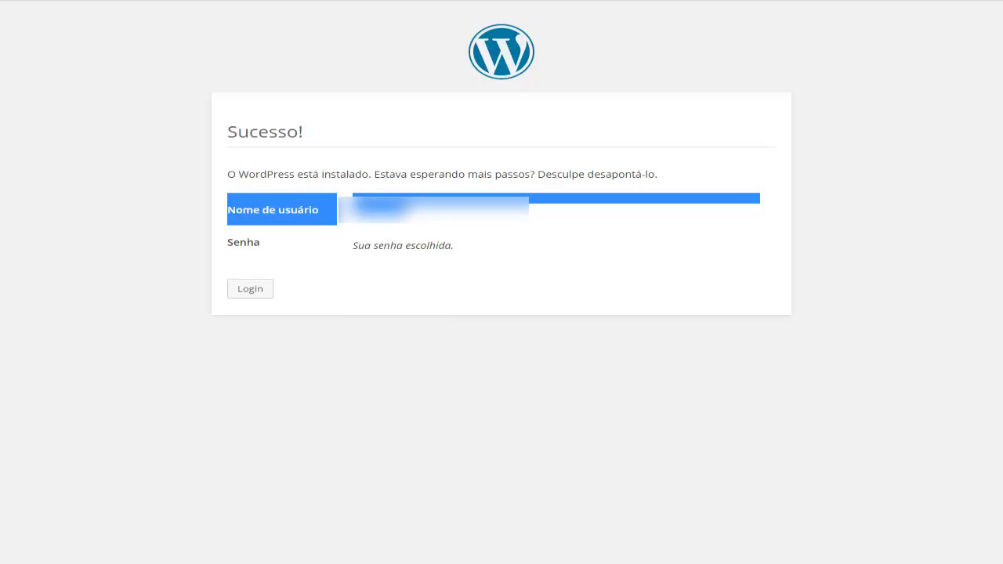
pyautogui.moveTo(228, 249); pyautogui.dragTo(454, 244)
pyautogui.doubleClick(387, 248)
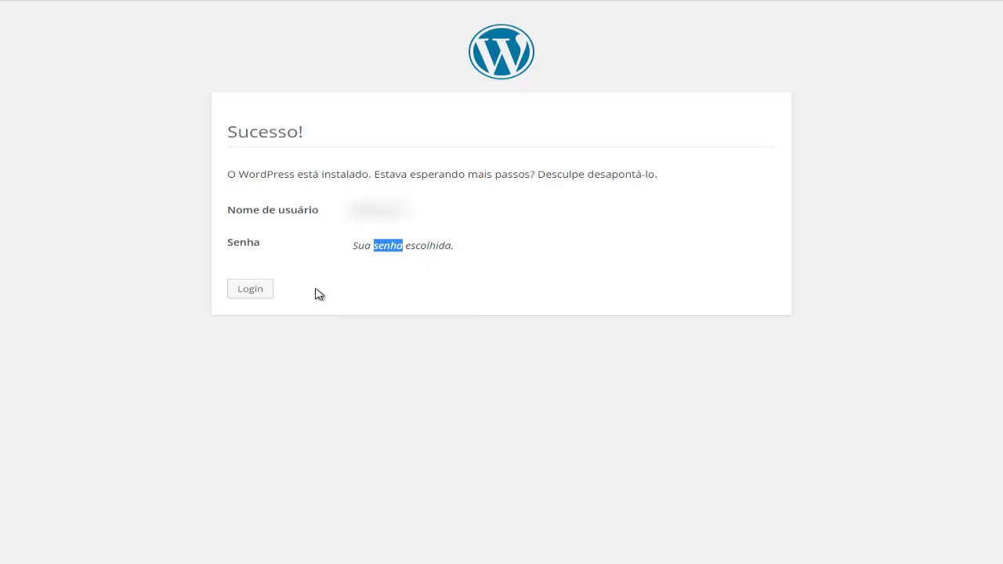
pyautogui.click(249, 292)
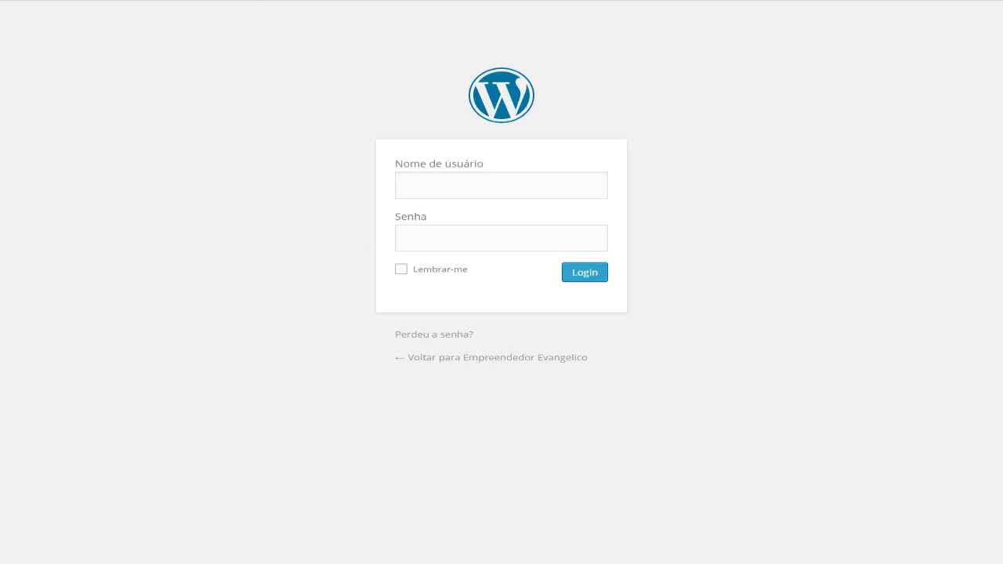
# - Load empreendedorevangelico.com/ to see the front page with the Olá, mundo! post
pyautogui.press('BackSpace')
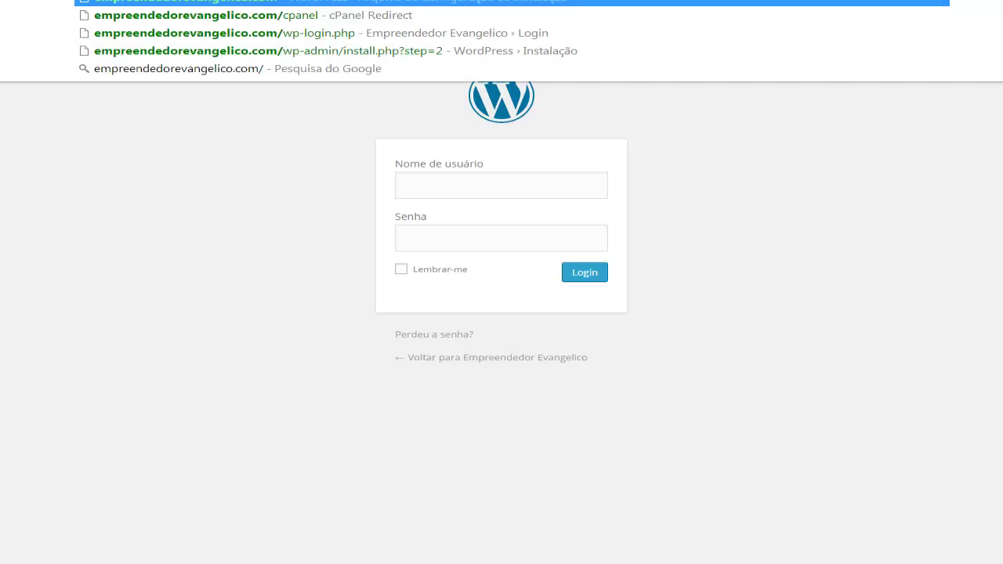
pyautogui.press('Return')
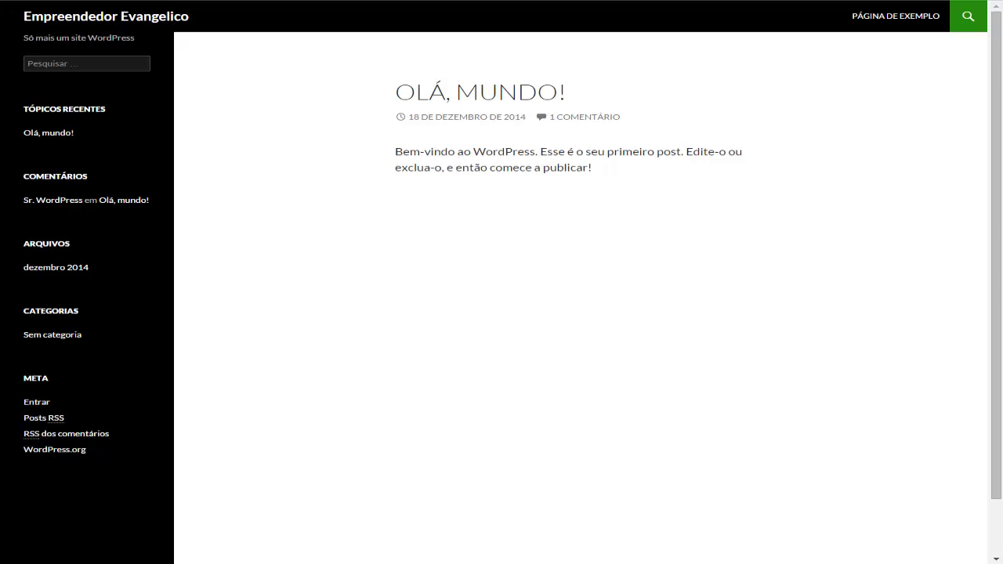
# - Add /wp-admin to the site address and open it to reach the login form
pyautogui.write('/')
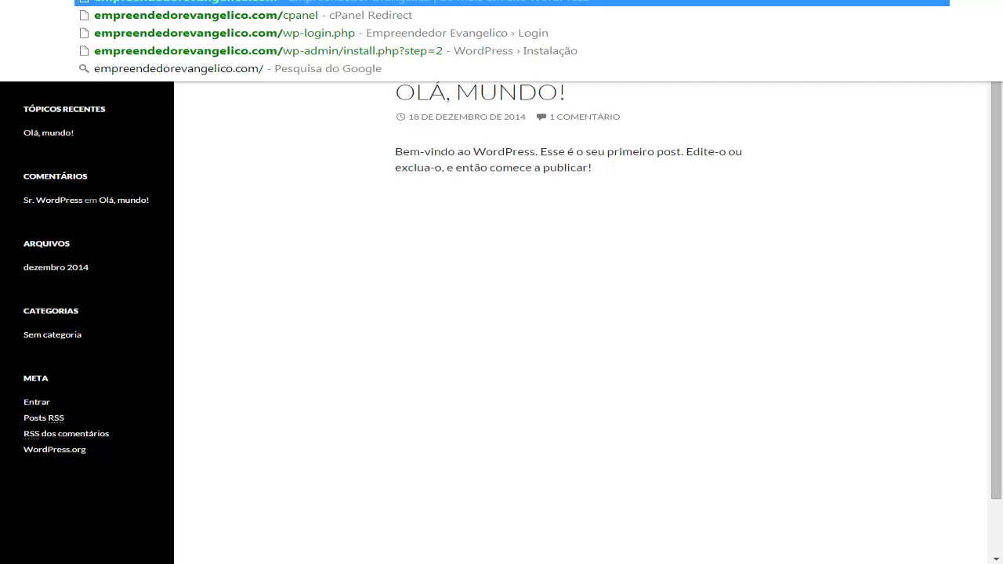
pyautogui.write('wp-')
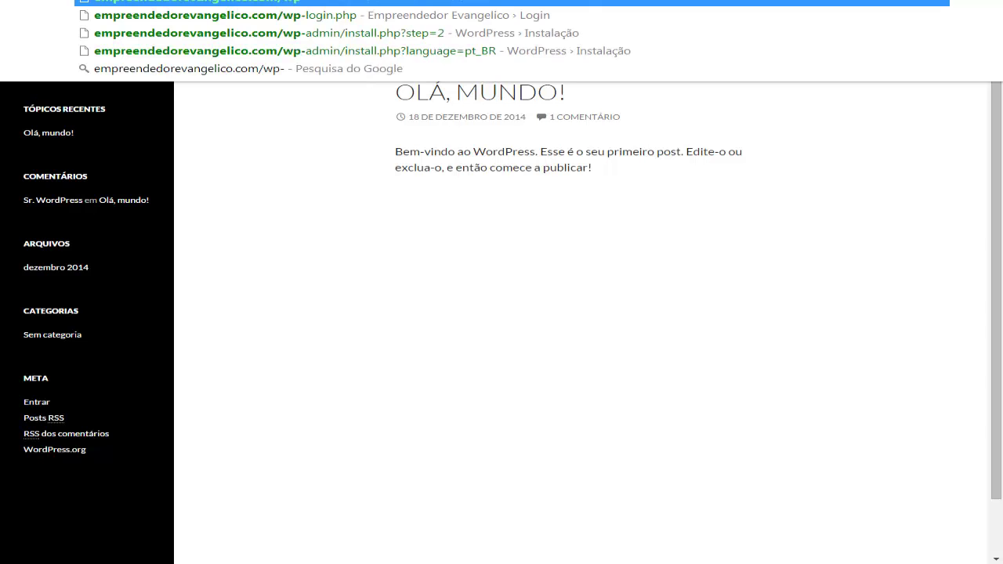
pyautogui.write('admin')
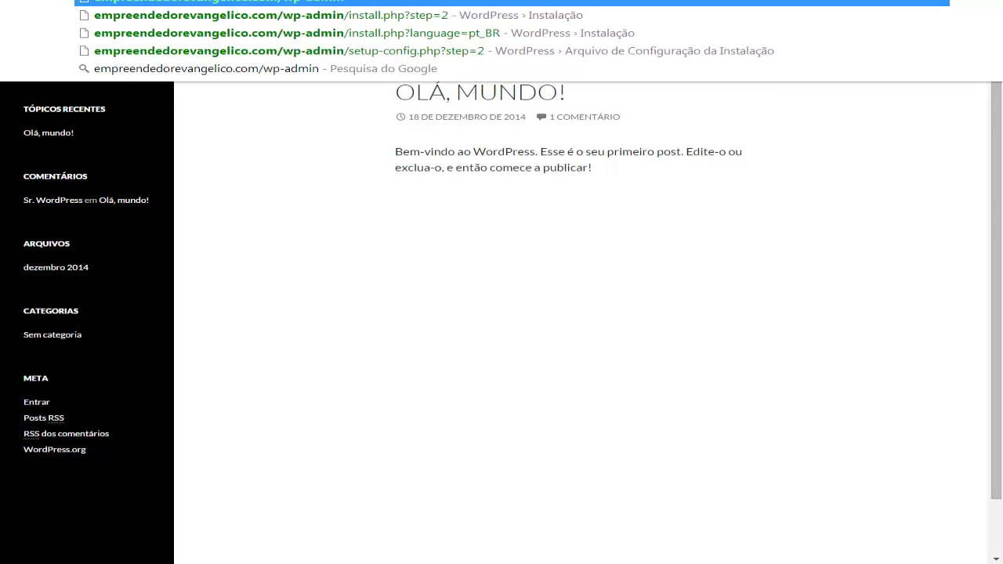
pyautogui.click(326, 210)
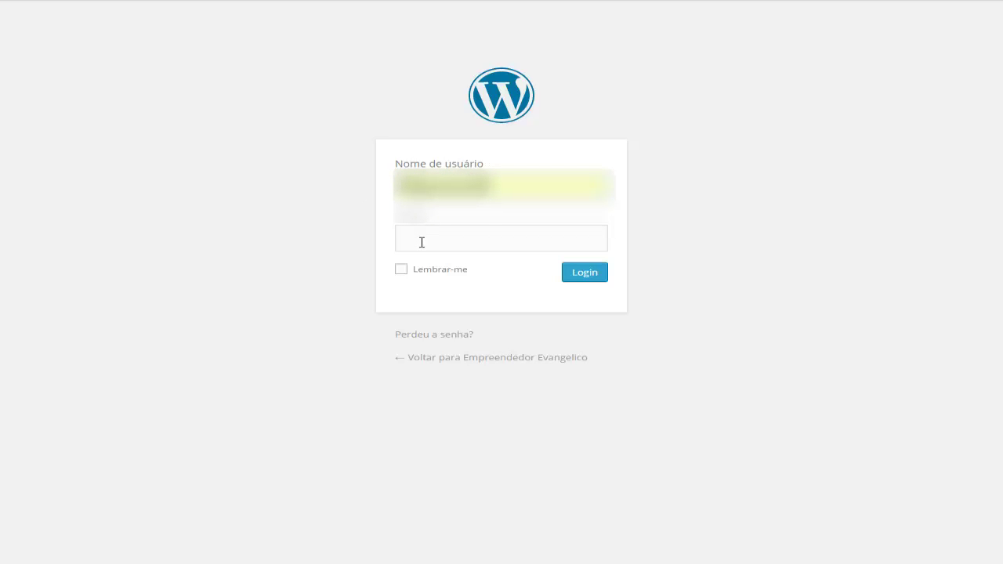
# - Enter the admin password in the Senha field and submit the login
pyautogui.click(421, 242)
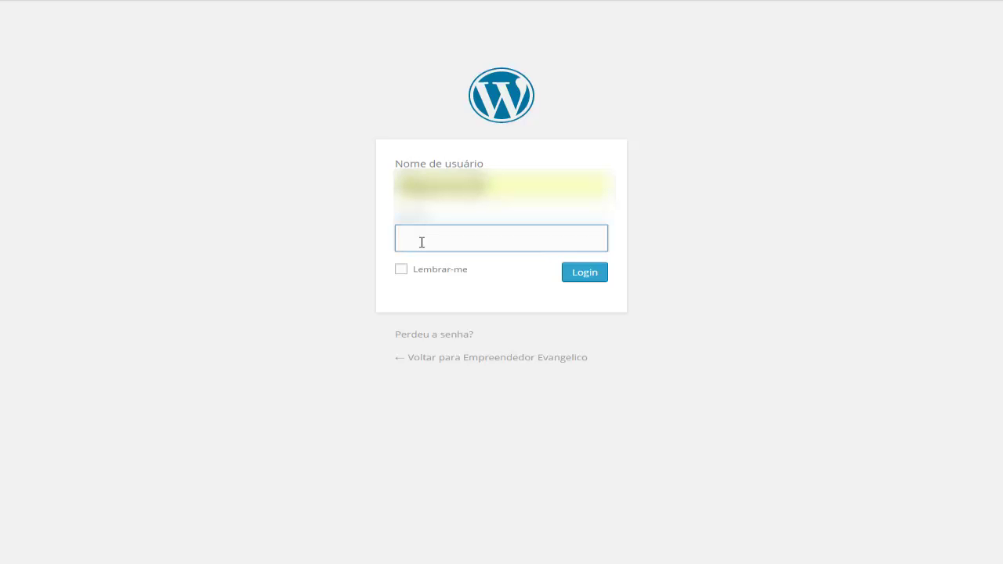
pyautogui.write('**************')
pyautogui.press('Return')
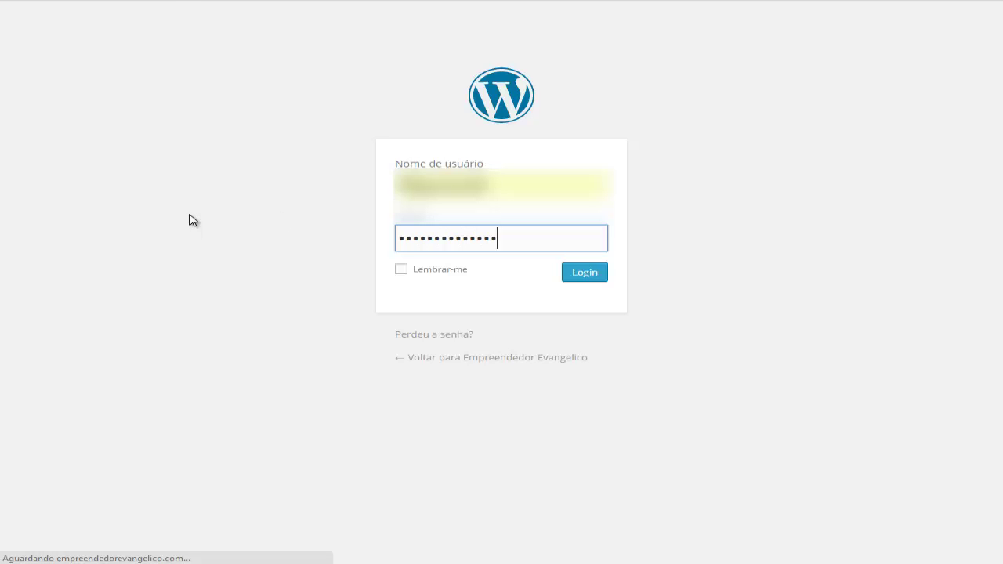